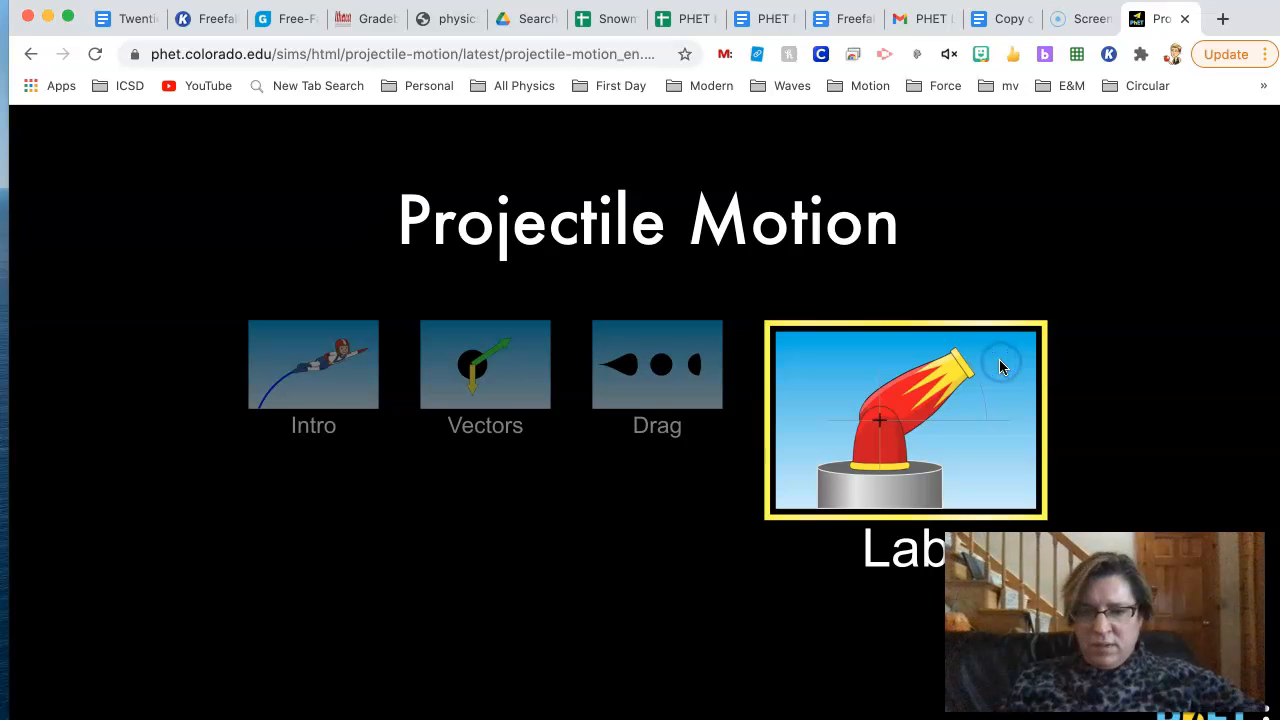
# - Open the Lab screen of the Projectile Motion simulation
pyautogui.click(1000, 365)
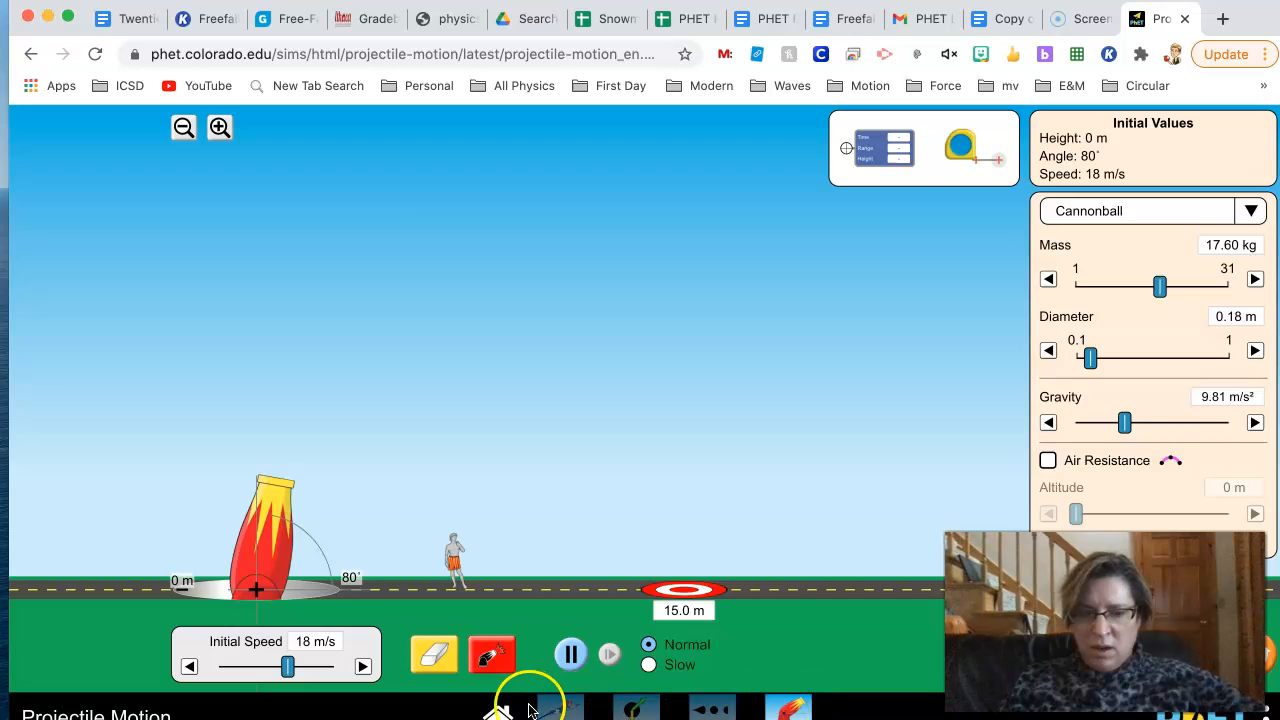
pyautogui.click(498, 710)
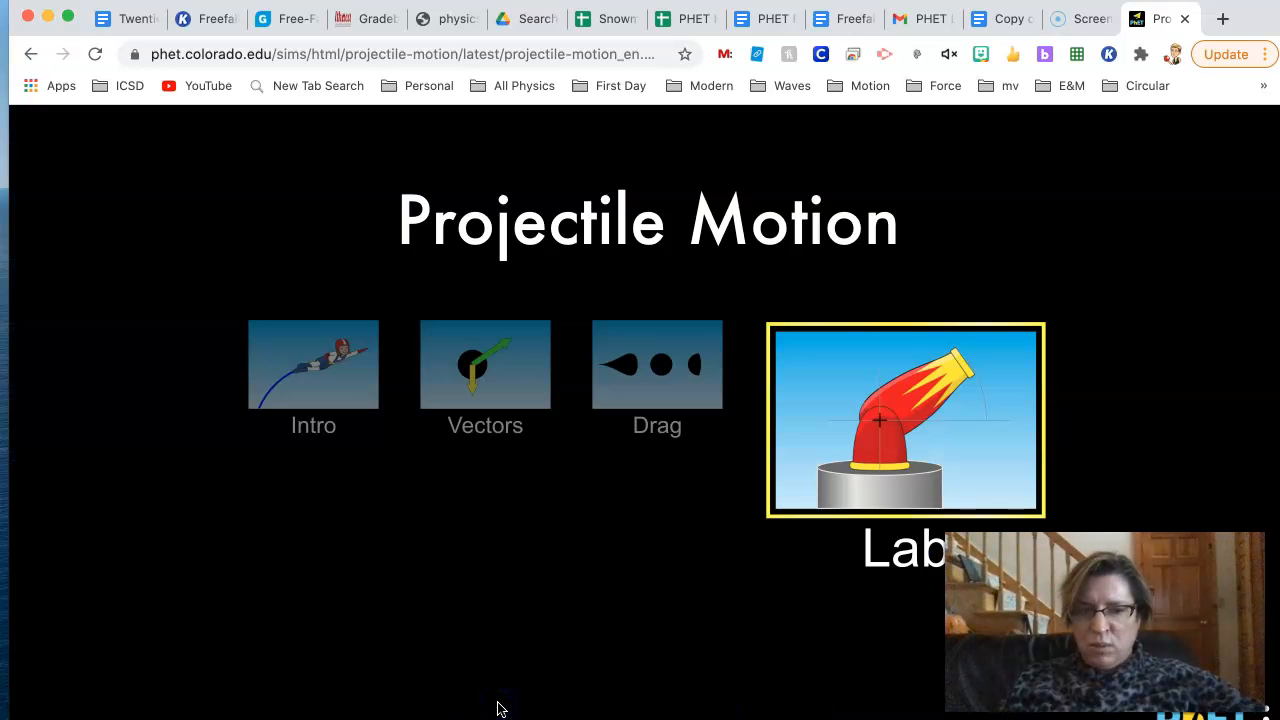
pyautogui.click(360, 368)
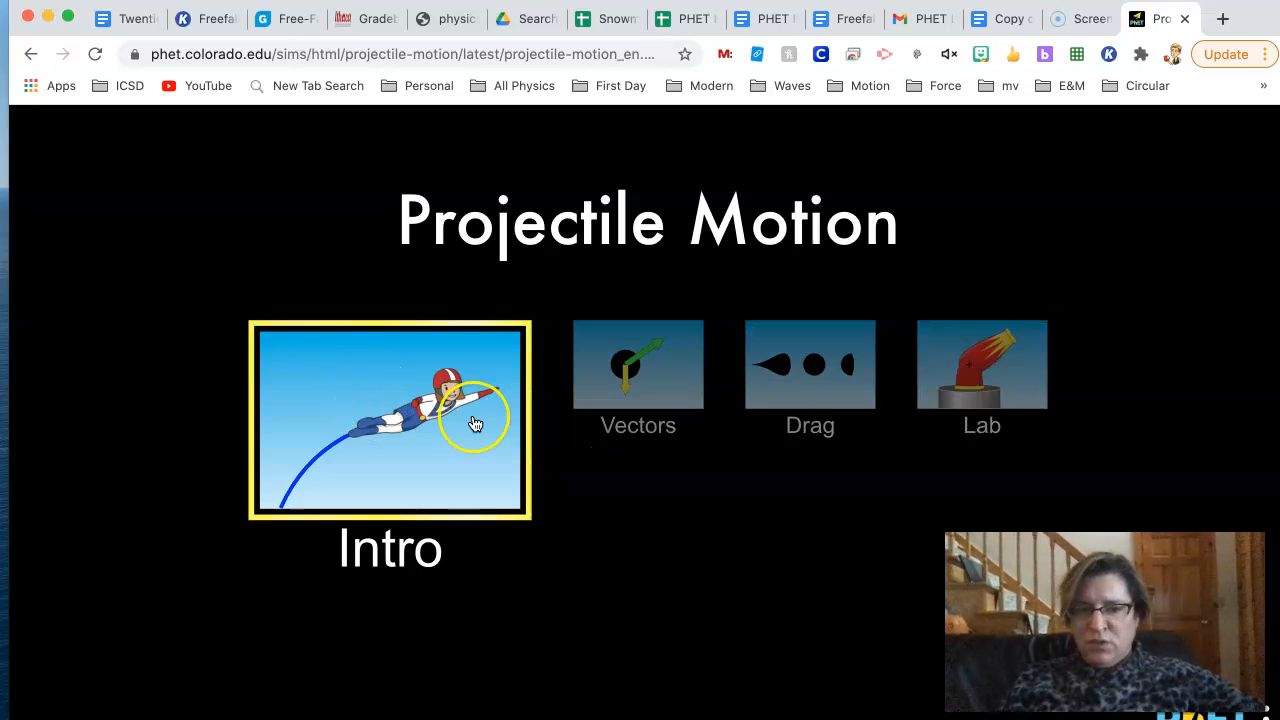
pyautogui.click(1022, 379)
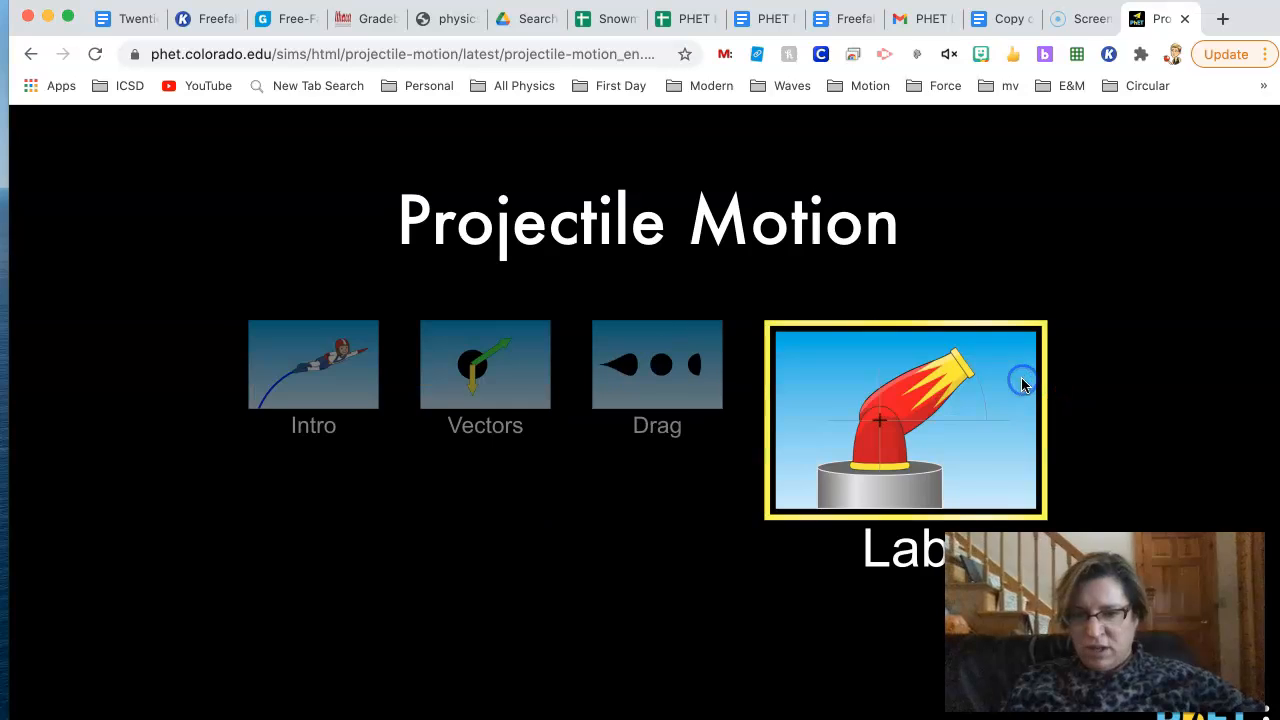
pyautogui.click(985, 457)
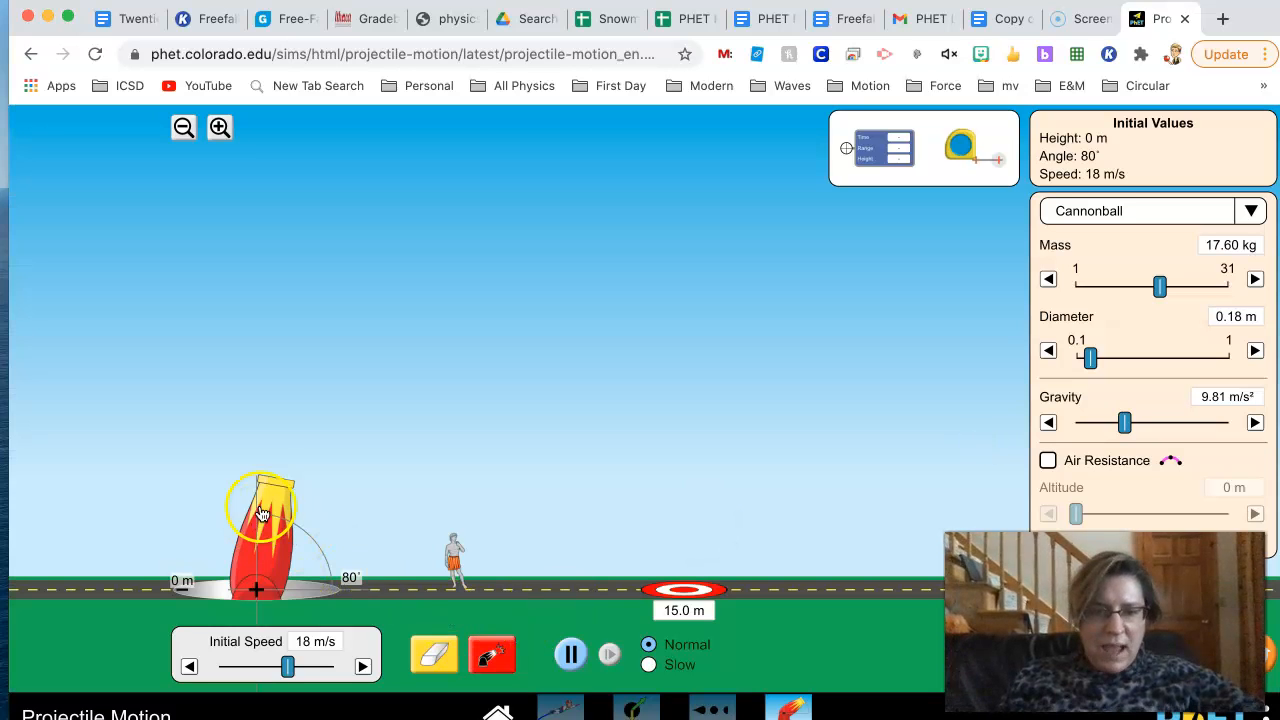
# - Aim the cannon straight up at 90° and fire the cannonball with an initial speed of 27 m/s
pyautogui.moveTo(281, 500); pyautogui.dragTo(262, 495)
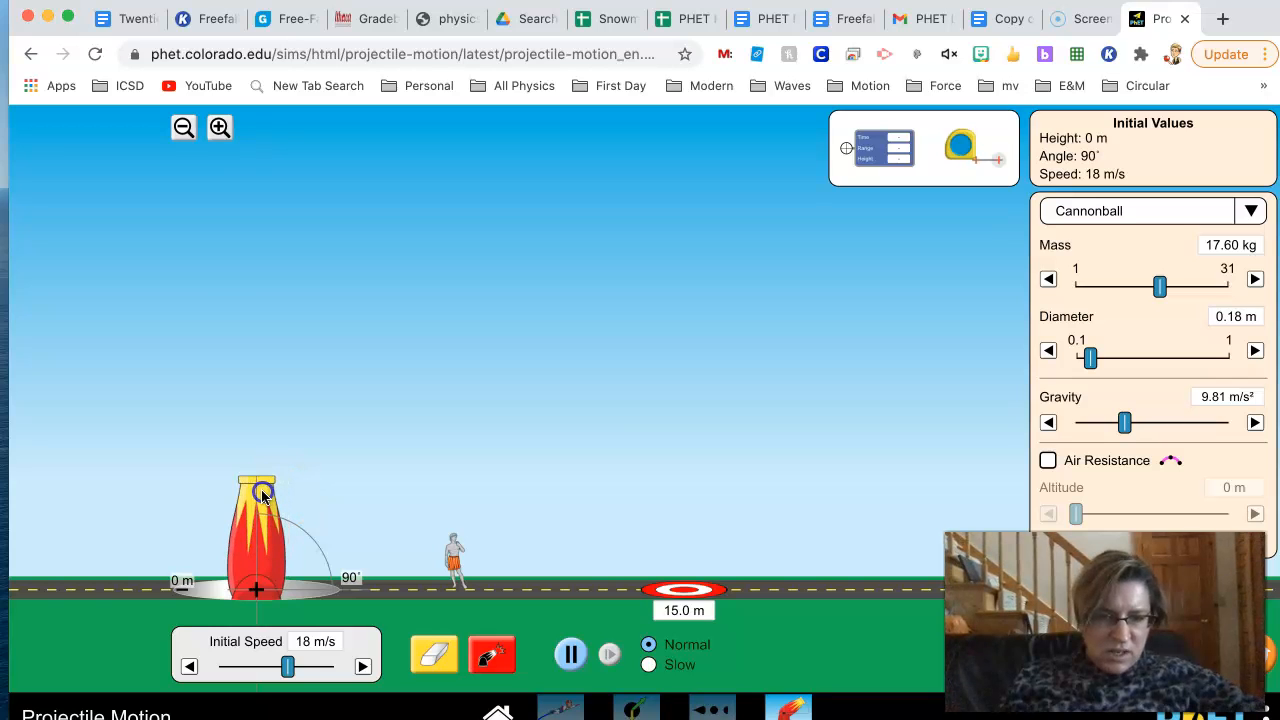
pyautogui.click(372, 585)
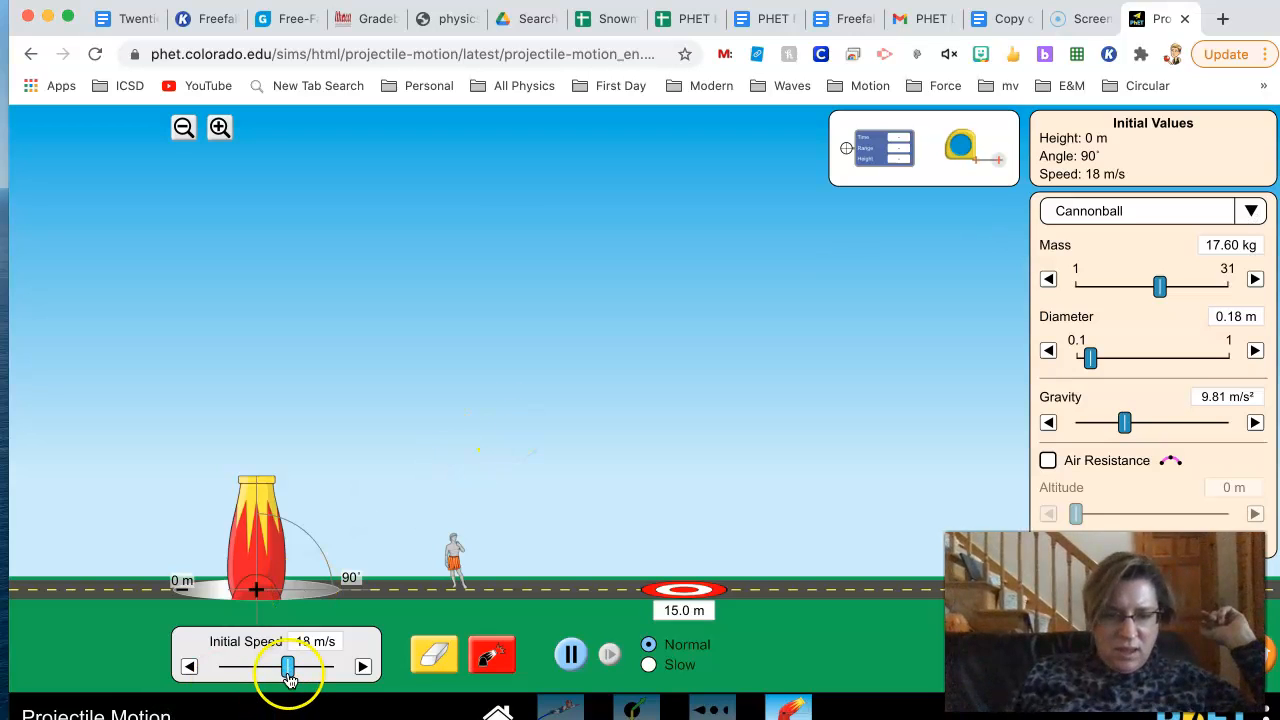
pyautogui.moveTo(287, 666); pyautogui.dragTo(314, 674)
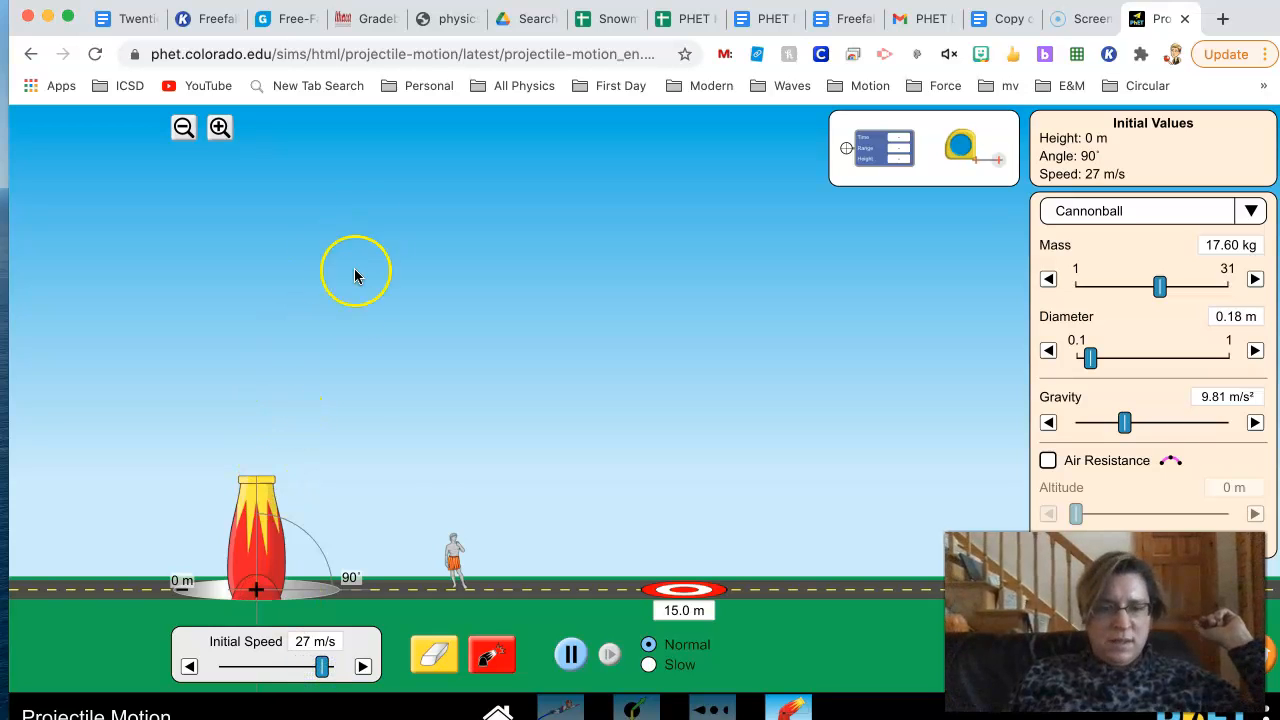
pyautogui.click(498, 664)
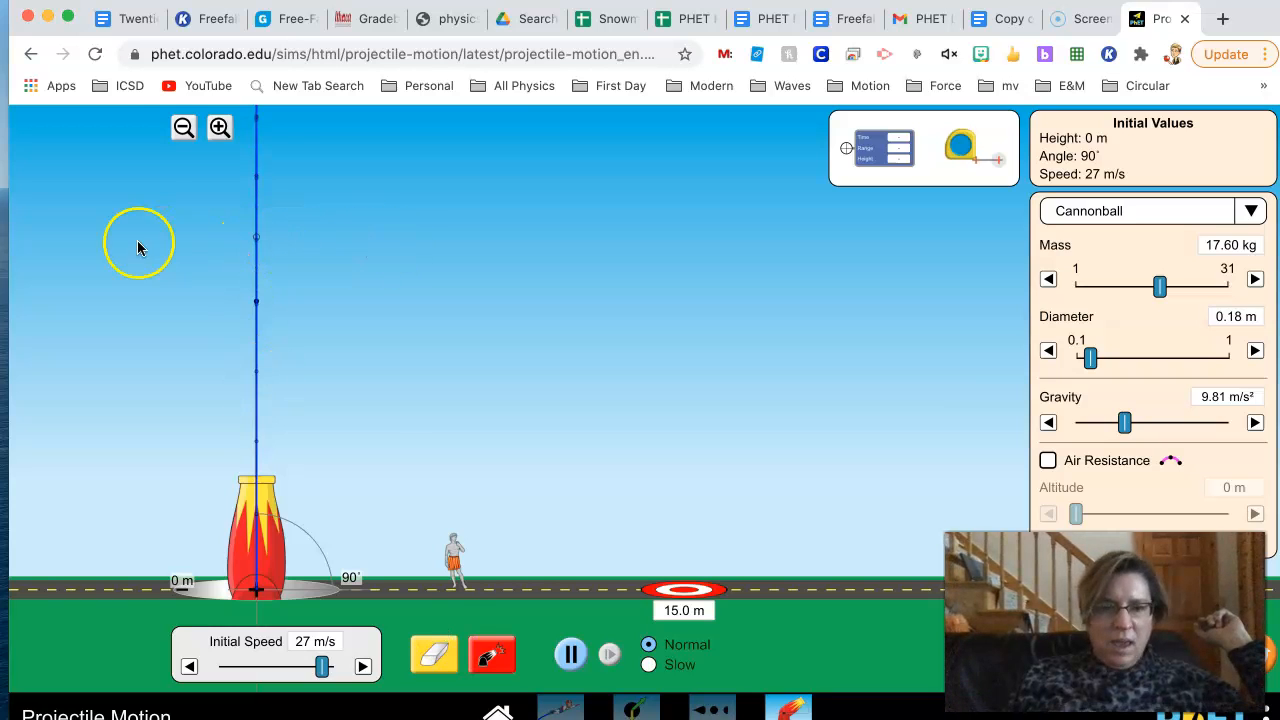
# - Erase the cannonball's trajectory from the field
pyautogui.click(184, 130)
pyautogui.click(184, 130)
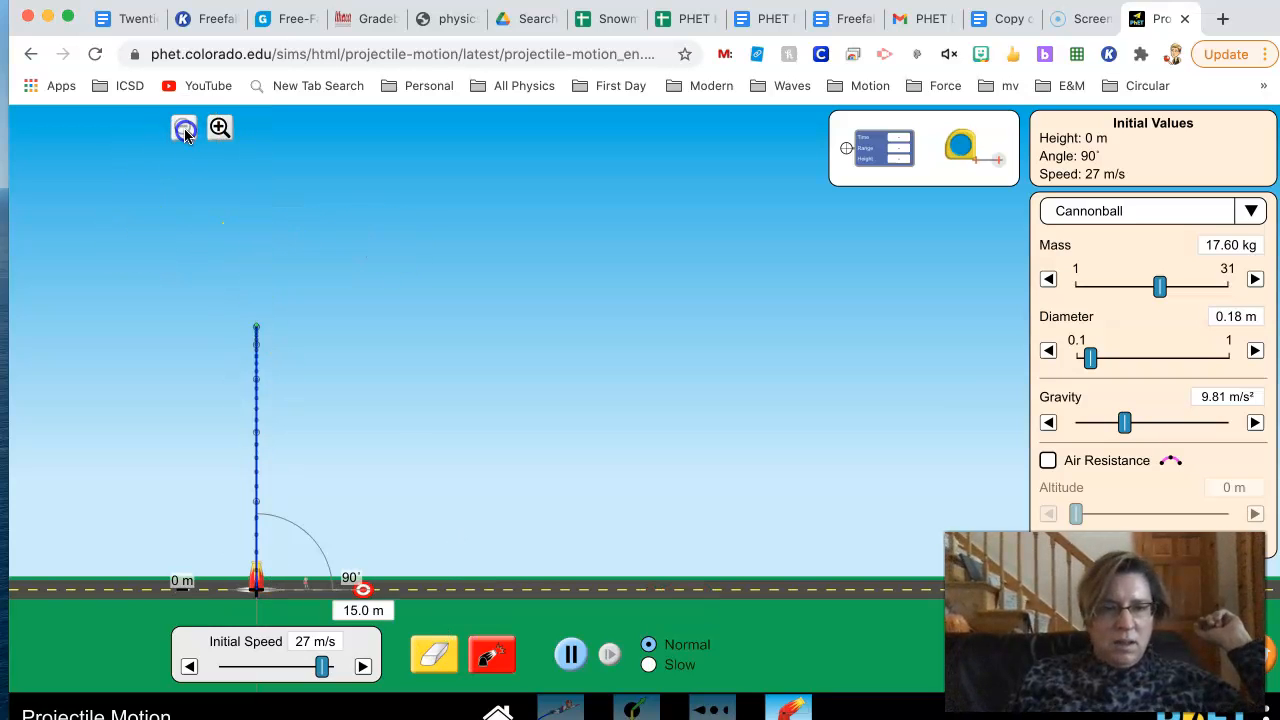
pyautogui.click(220, 130)
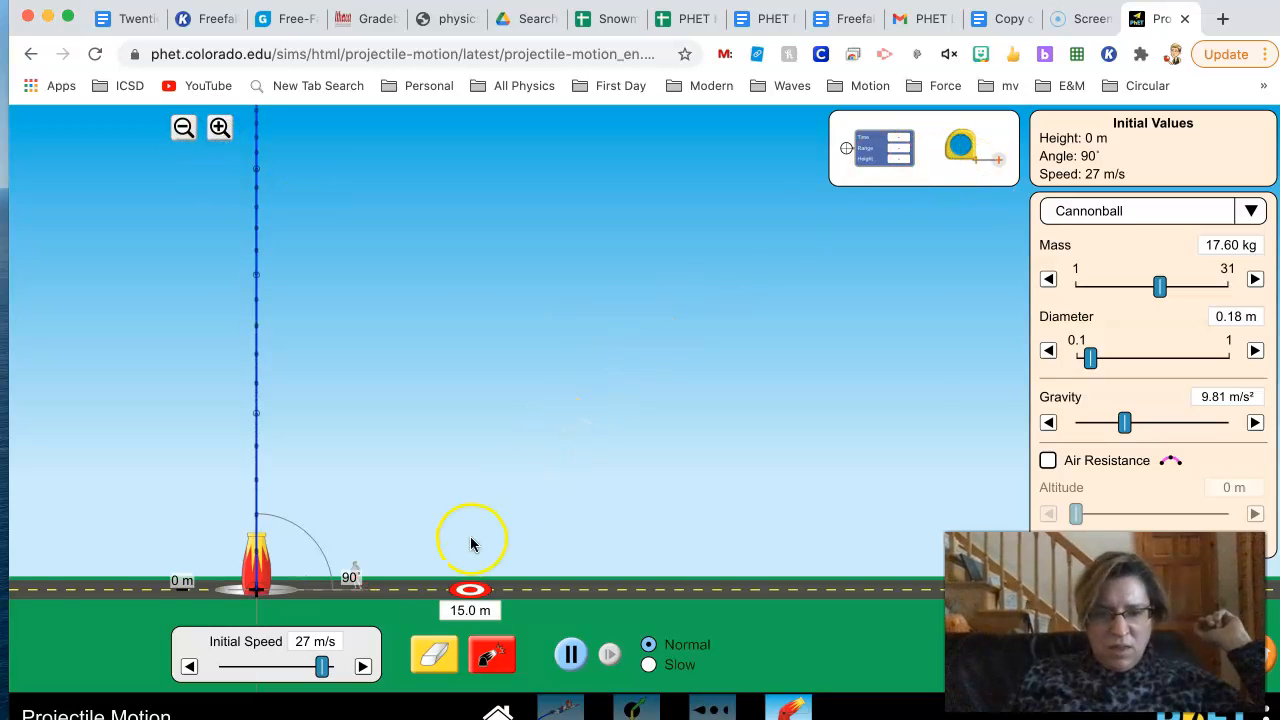
pyautogui.click(430, 648)
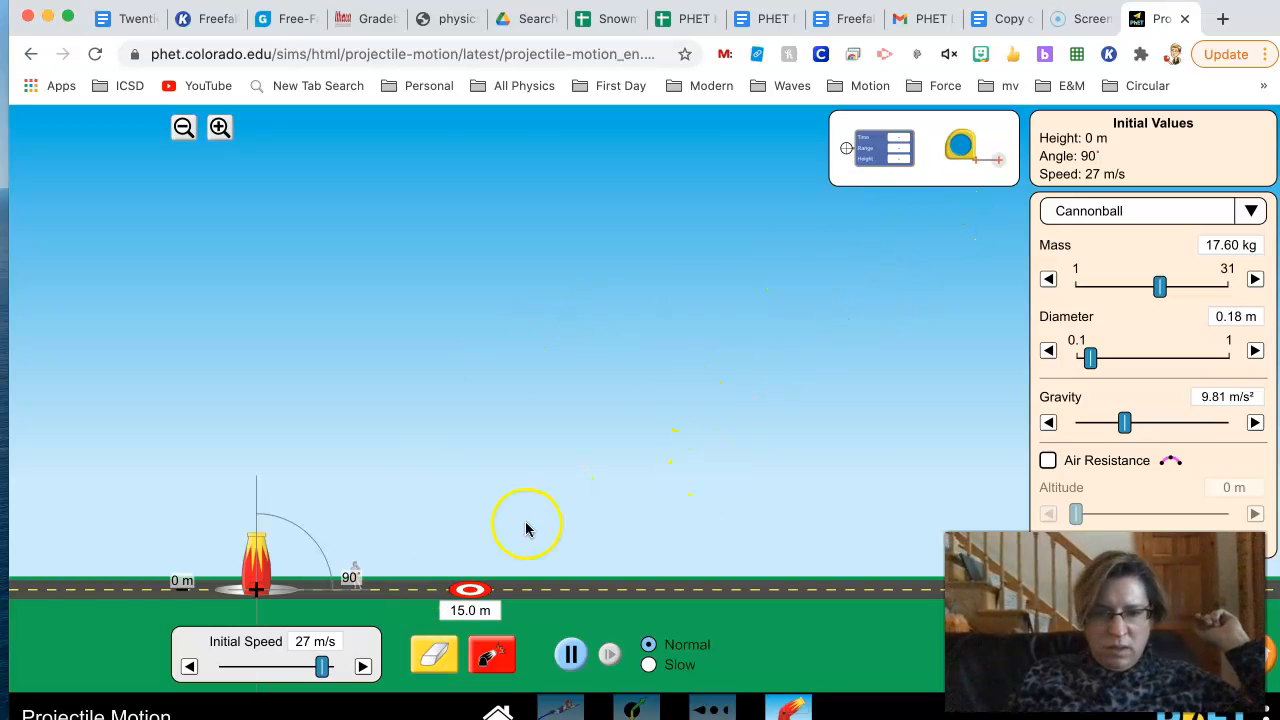
# - Choose Human as the projectile and launch it straight up
pyautogui.click(1250, 214)
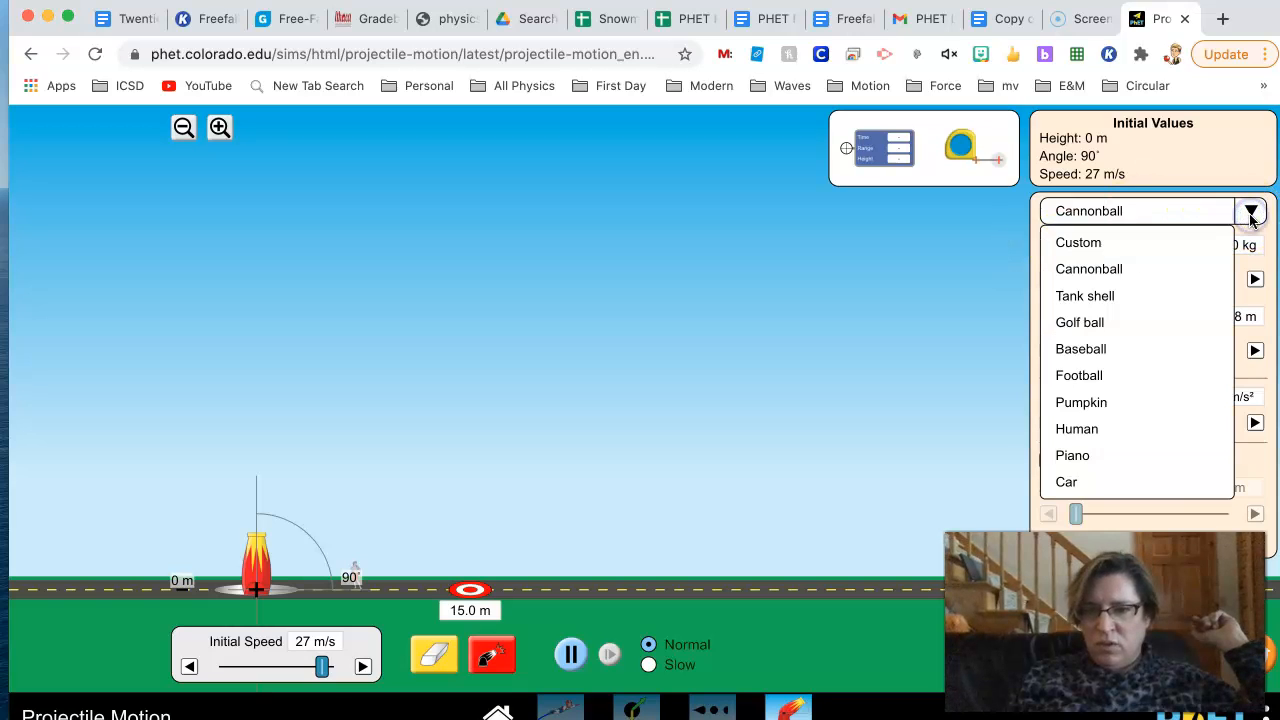
pyautogui.click(1097, 433)
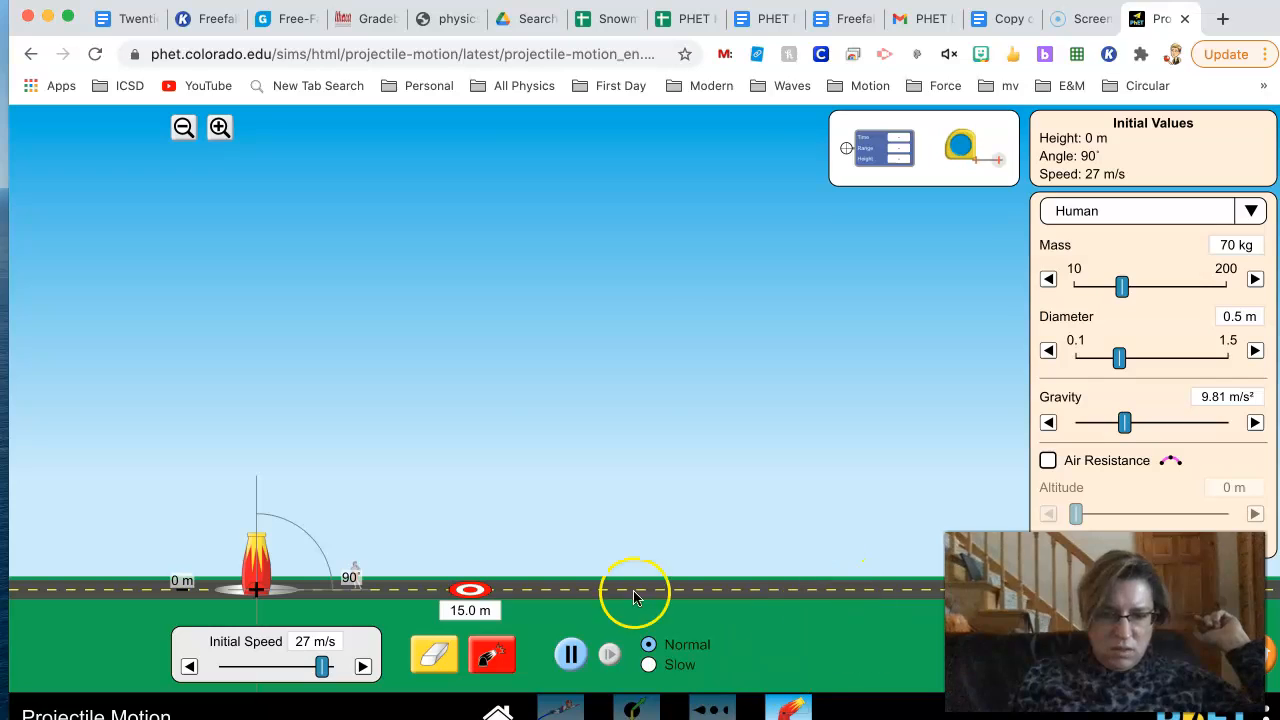
pyautogui.click(492, 655)
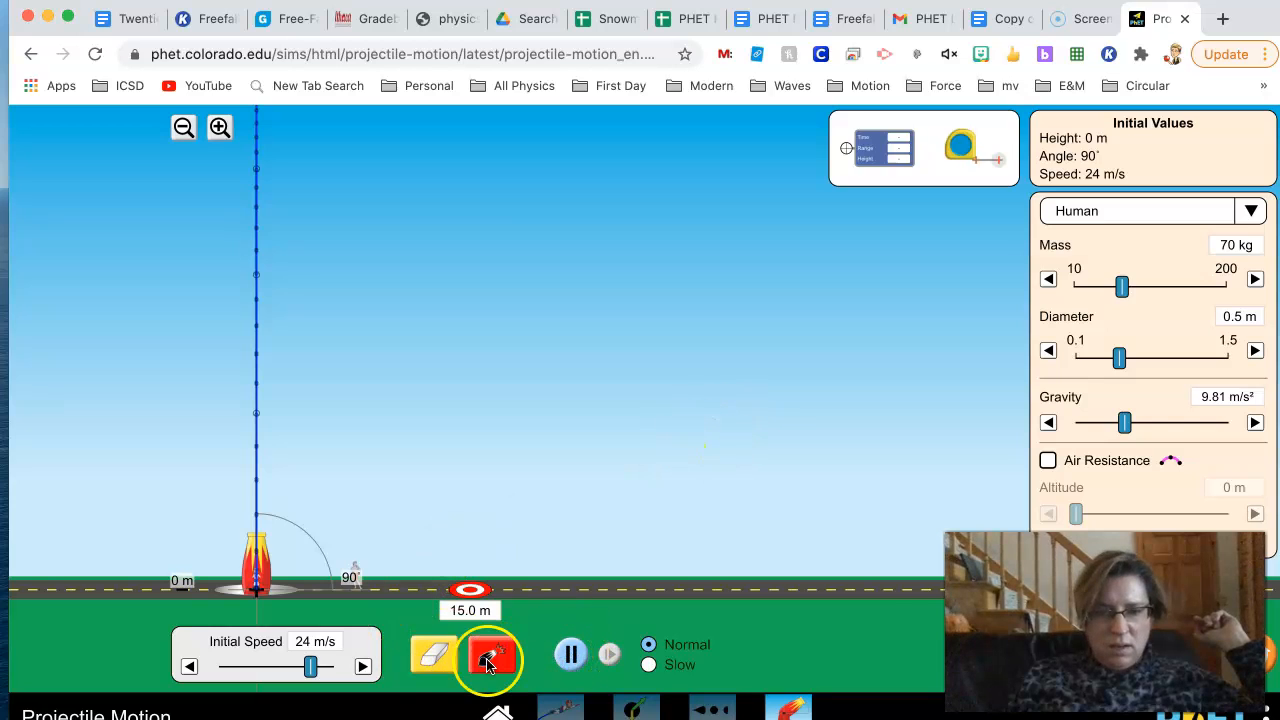
# - Clear the earlier paths, launch the human at 24 m/s, and pause the flight just after its peak
pyautogui.click(422, 655)
pyautogui.click(496, 655)
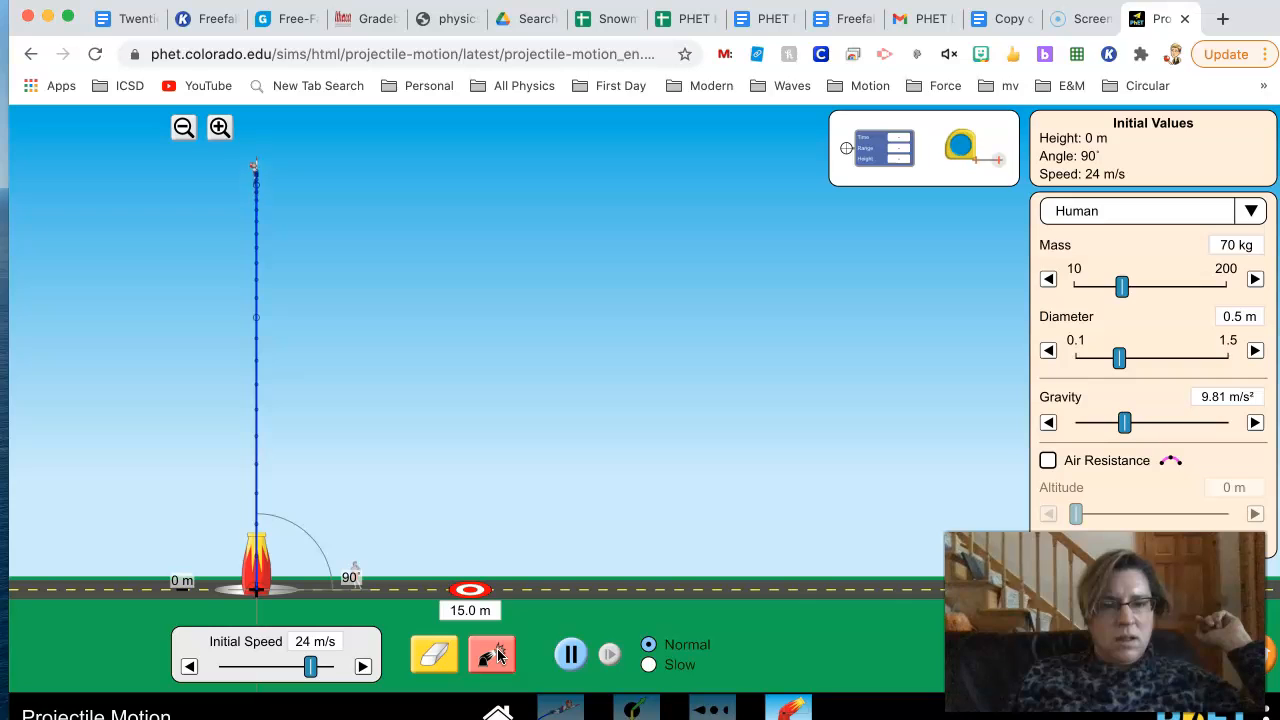
pyautogui.click(444, 650)
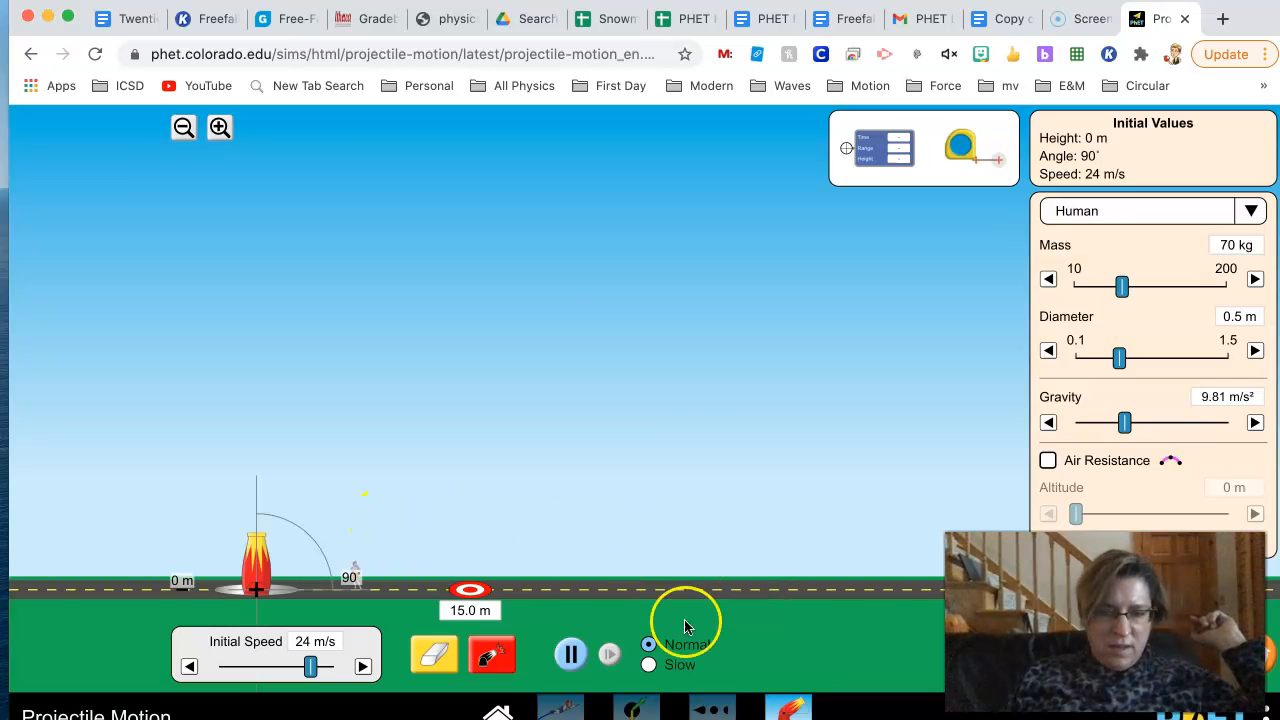
pyautogui.click(491, 655)
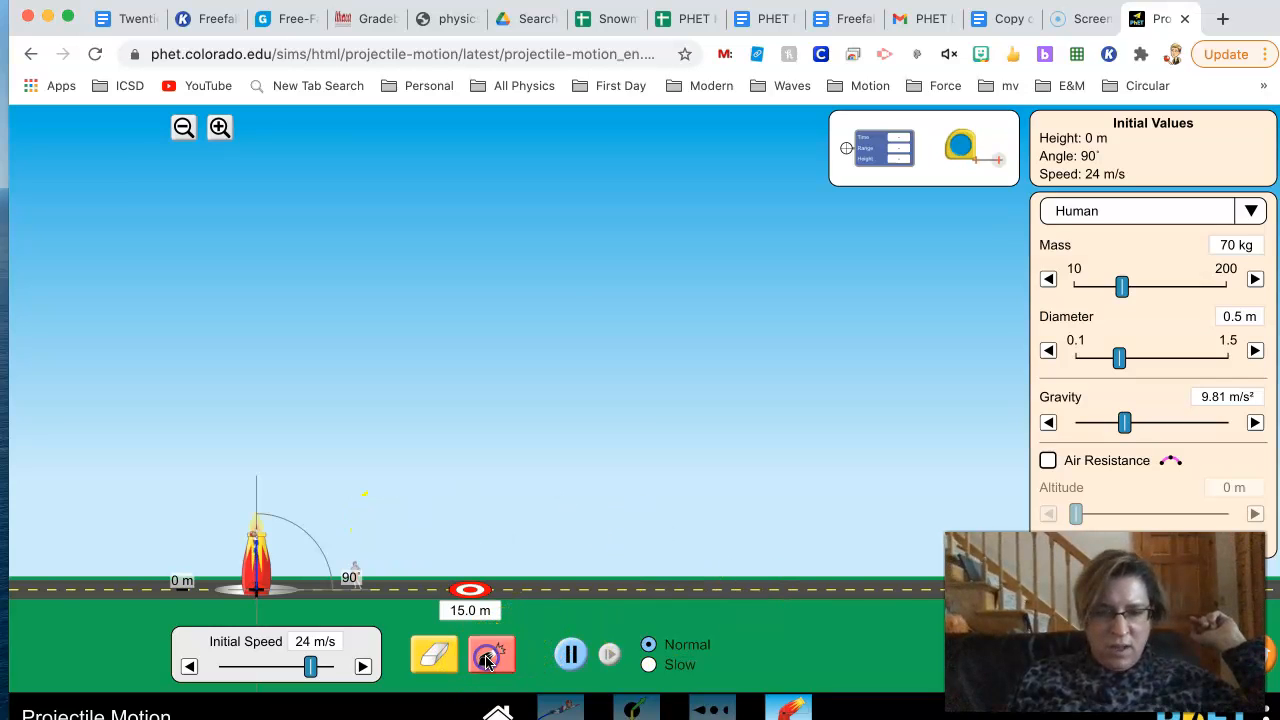
pyautogui.click(571, 656)
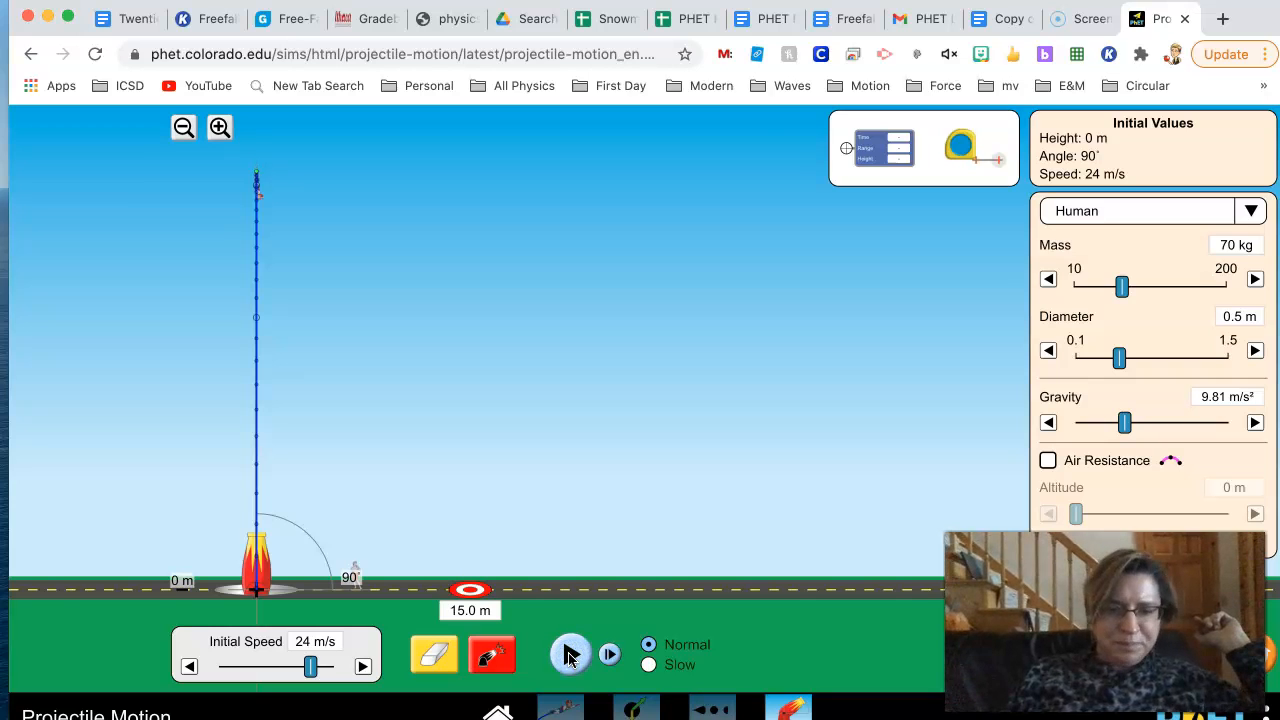
# - Place the time, range and height probe on the path's 0.2 s point and switch to the freefall data template in Google Sheets
pyautogui.moveTo(876, 162); pyautogui.dragTo(580, 341)
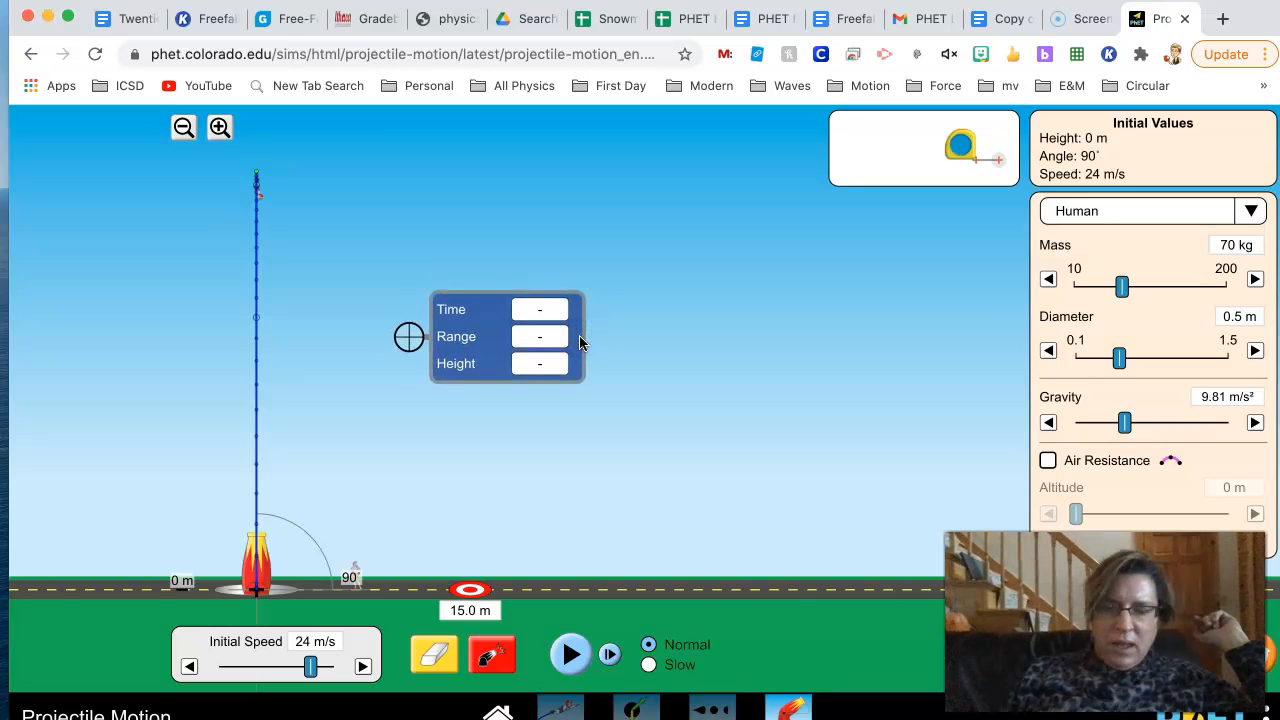
pyautogui.moveTo(480, 346); pyautogui.dragTo(338, 532)
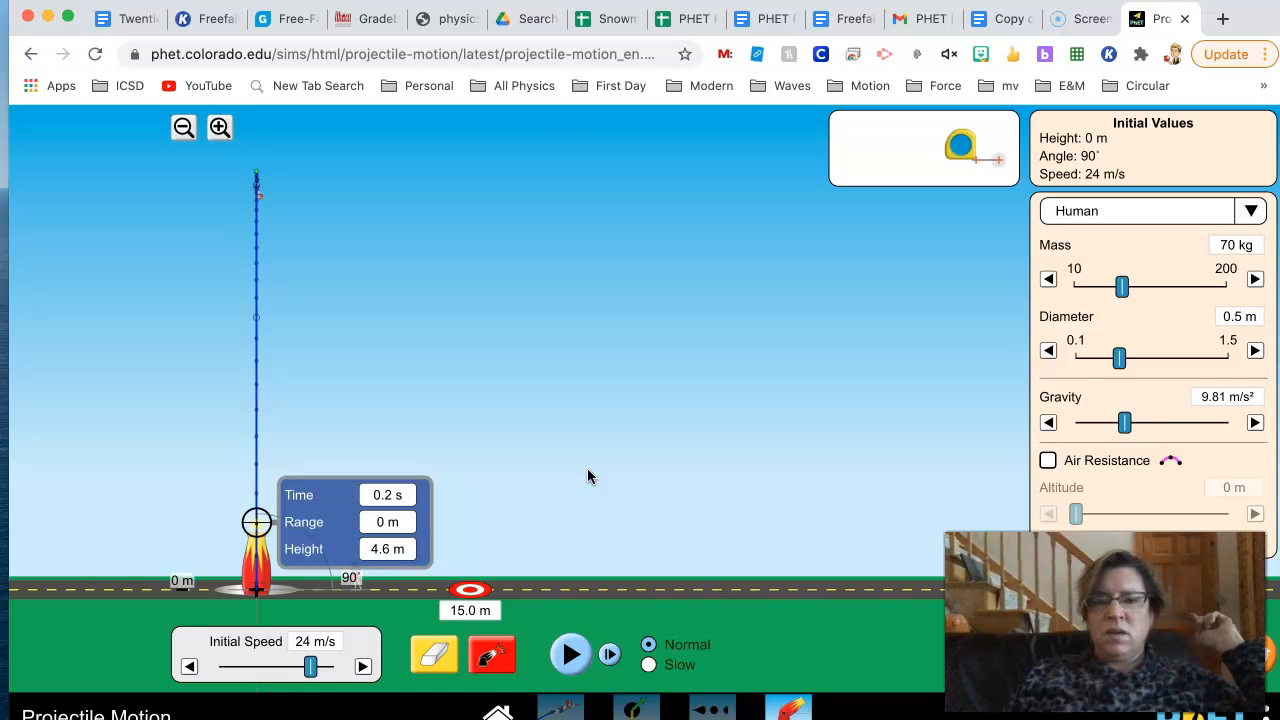
pyautogui.click(606, 22)
pyautogui.scroll(1, 640, 404)
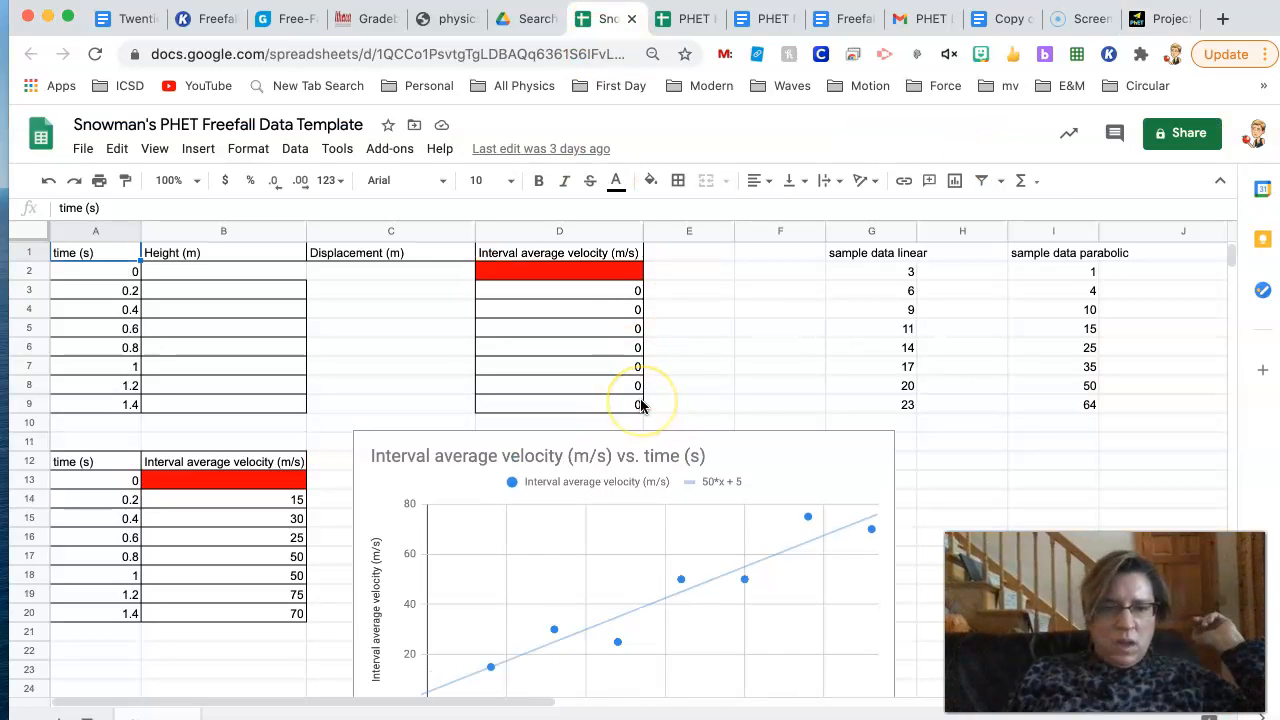
pyautogui.click(235, 273)
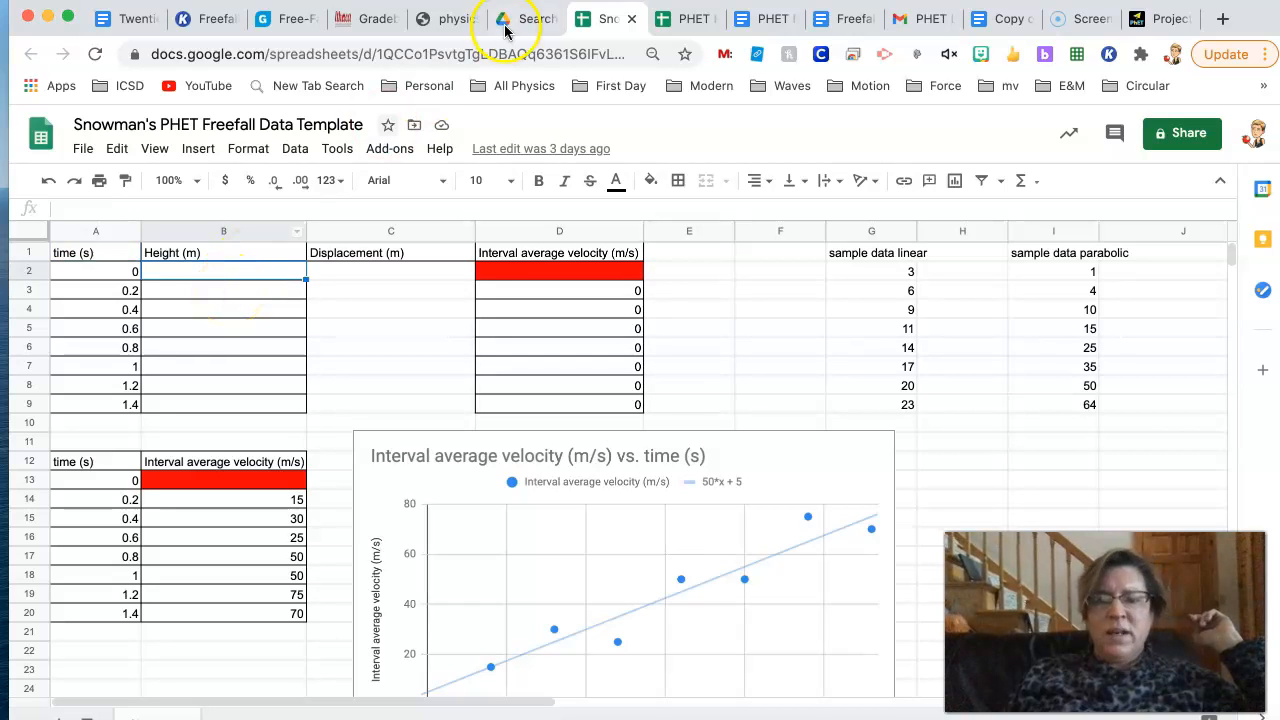
# - Check the probe's height reading in the simulation and enter 4.6 as the displacement for 0.2 s in the spreadsheet
pyautogui.click(1160, 18)
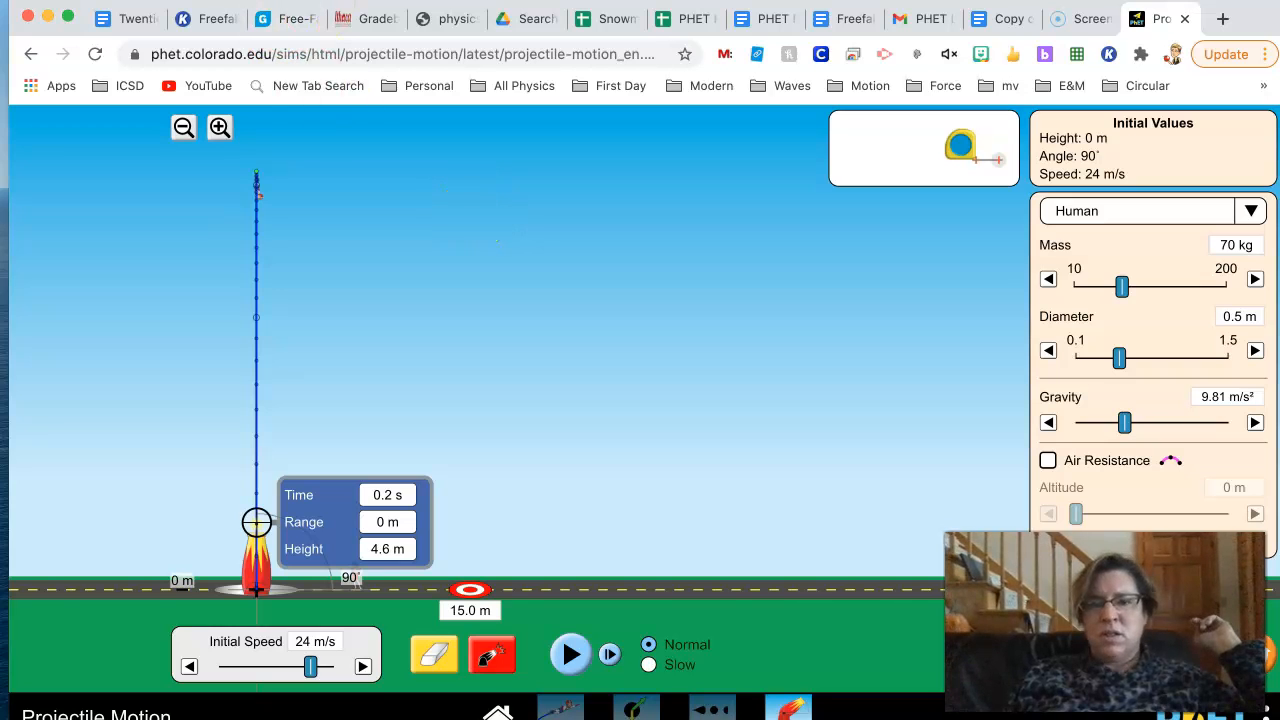
pyautogui.click(607, 21)
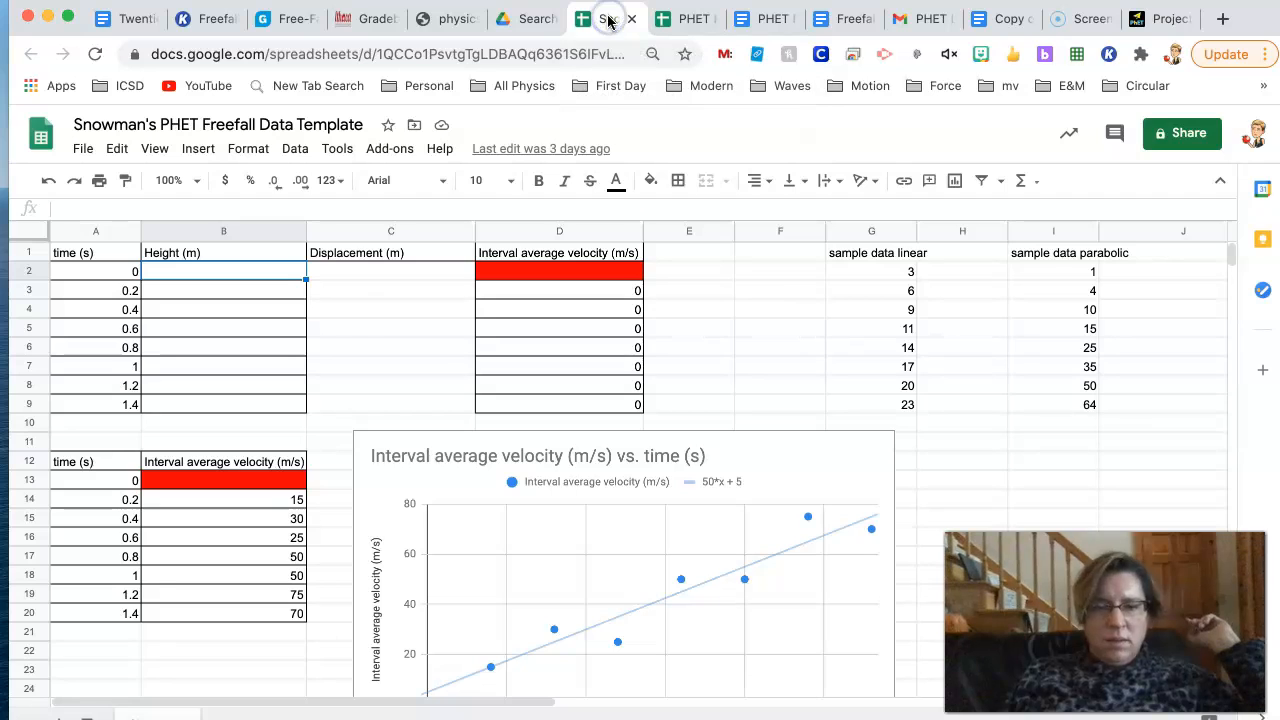
pyautogui.click(389, 290)
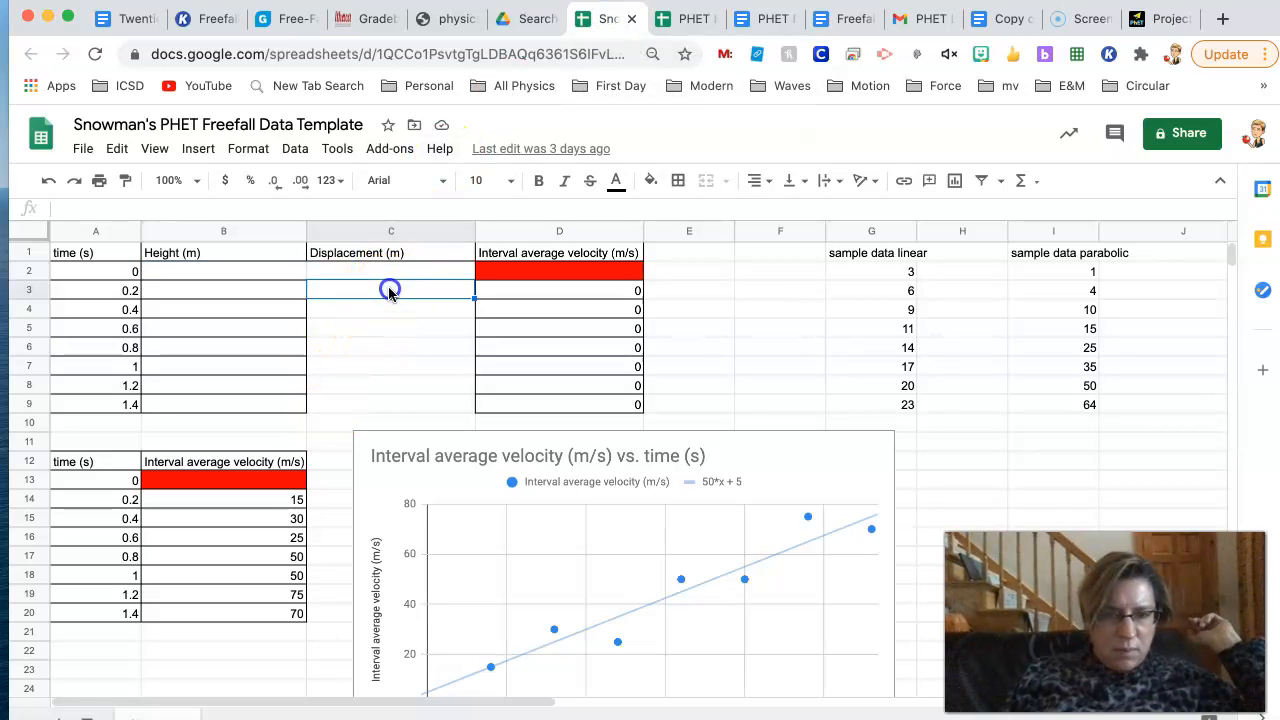
pyautogui.click(1146, 19)
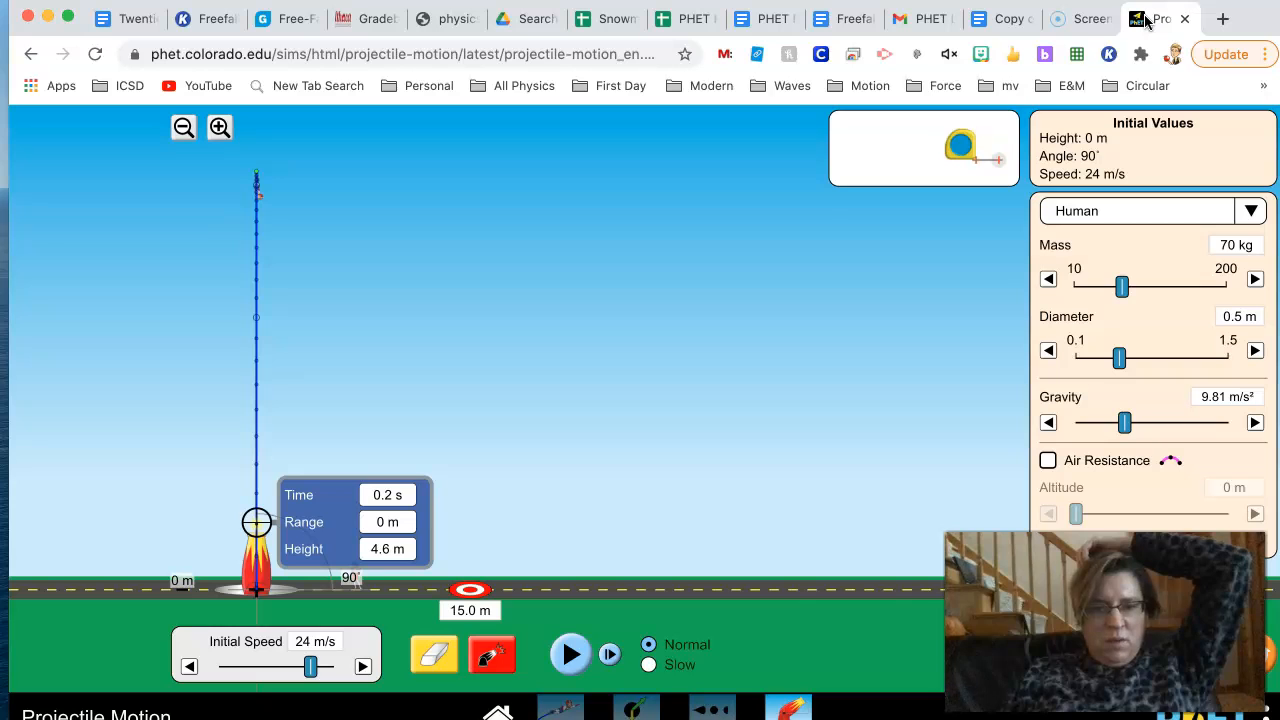
pyautogui.click(608, 19)
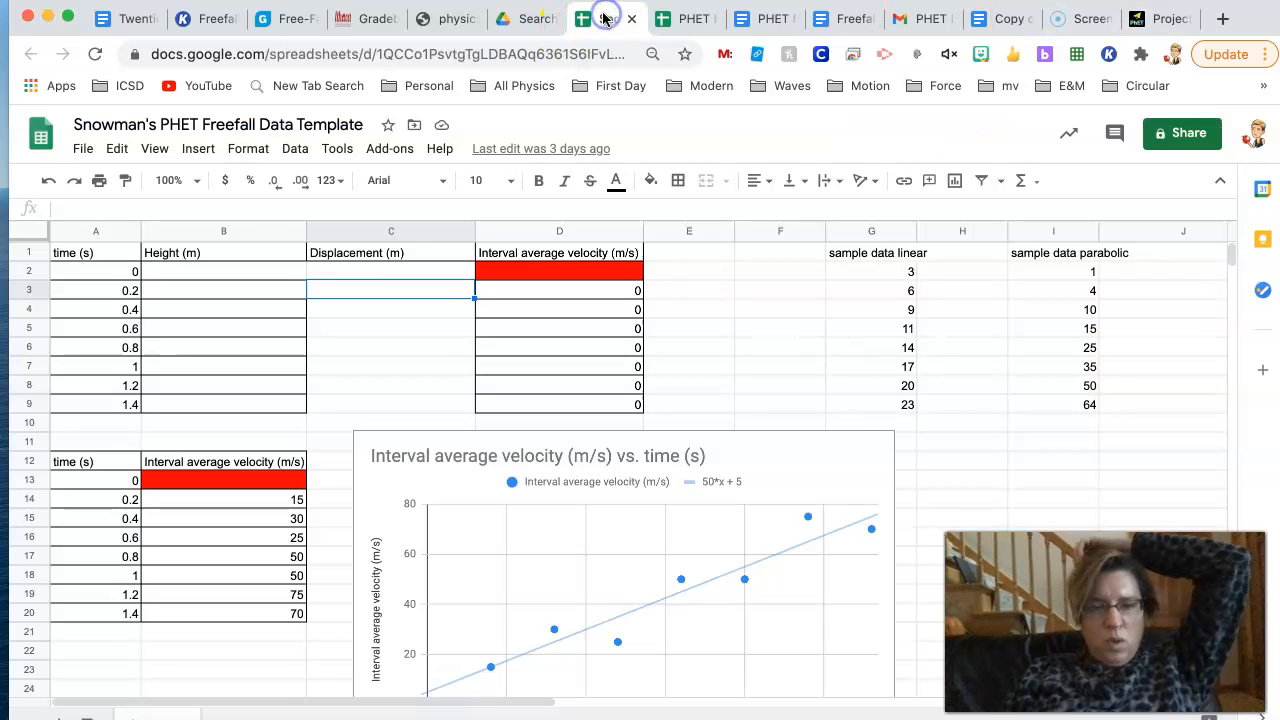
pyautogui.click(406, 295)
pyautogui.write('4.6')
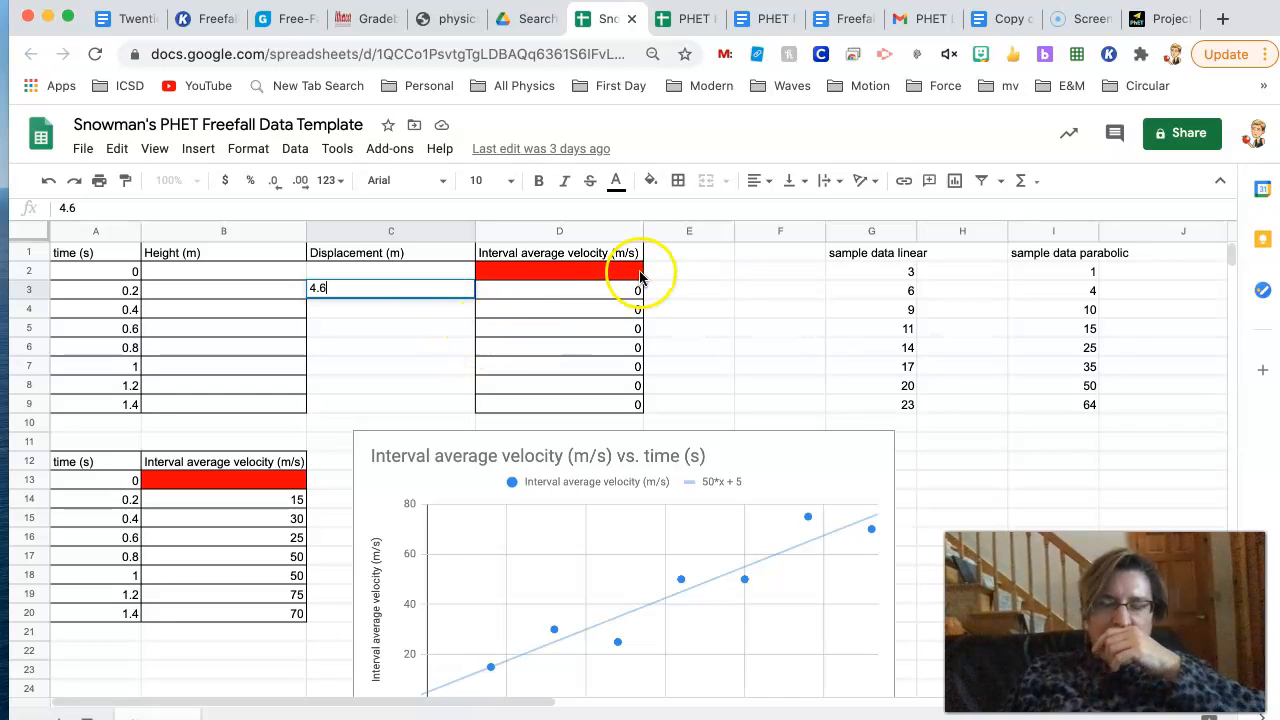
pyautogui.click(425, 350)
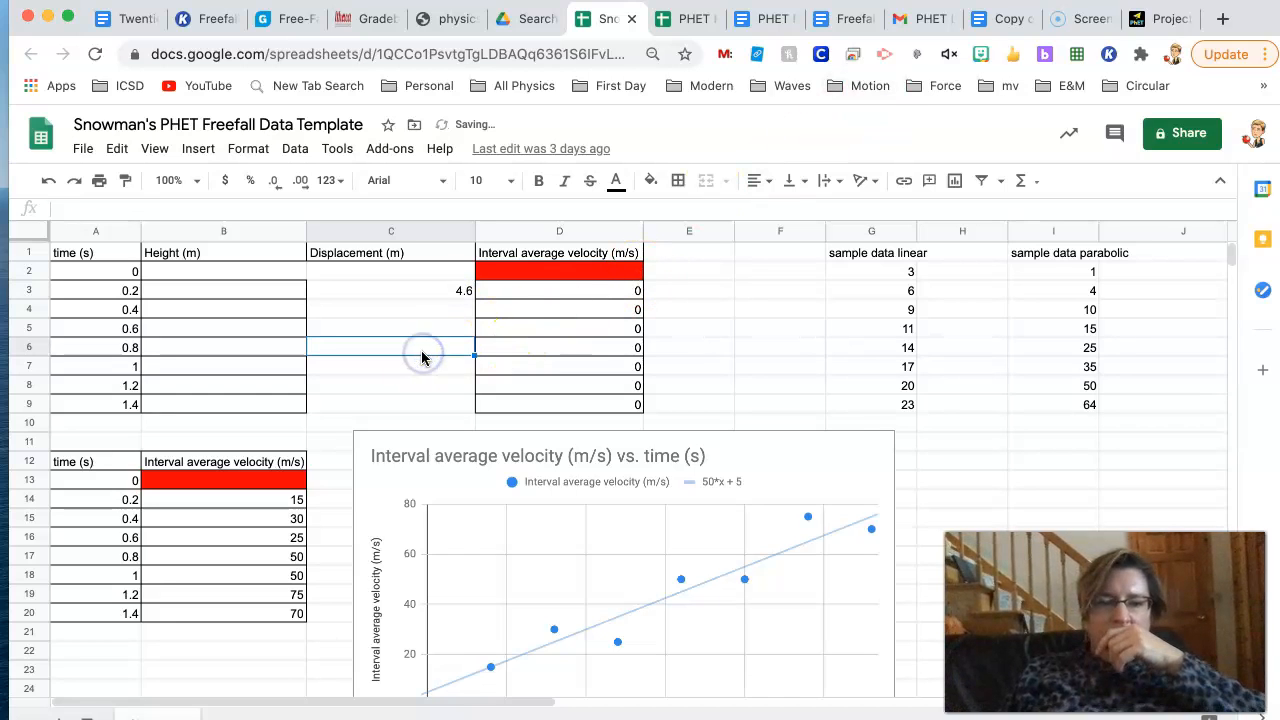
# - Switch back to the Projectile Motion simulation and move the probe down to the launch point at 0 s
pyautogui.click(1155, 14)
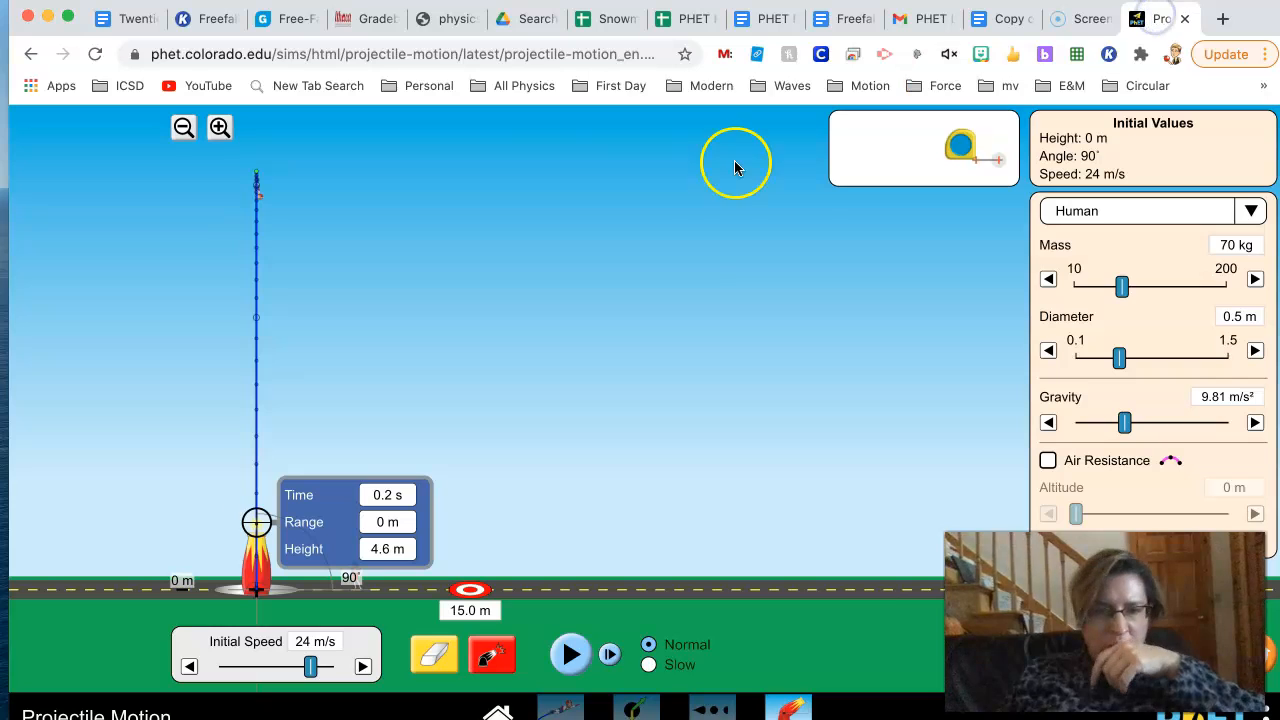
pyautogui.moveTo(322, 519); pyautogui.dragTo(325, 550)
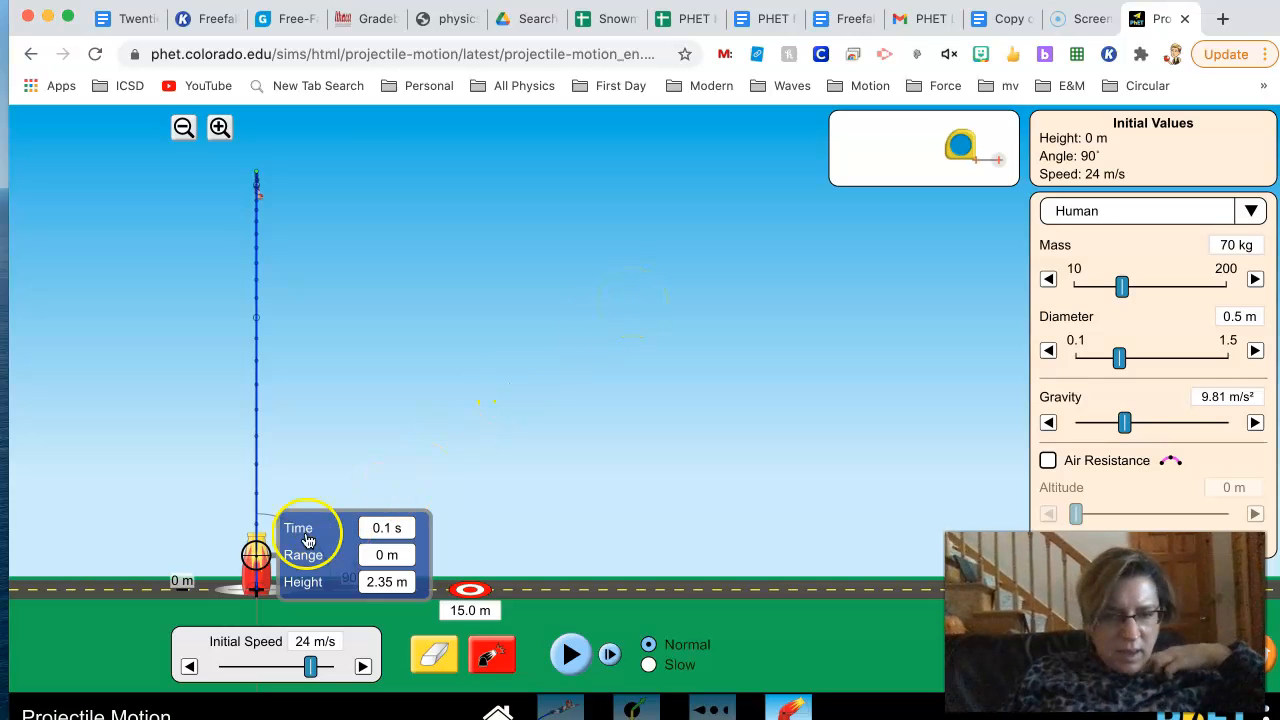
pyautogui.moveTo(277, 556); pyautogui.dragTo(308, 593)
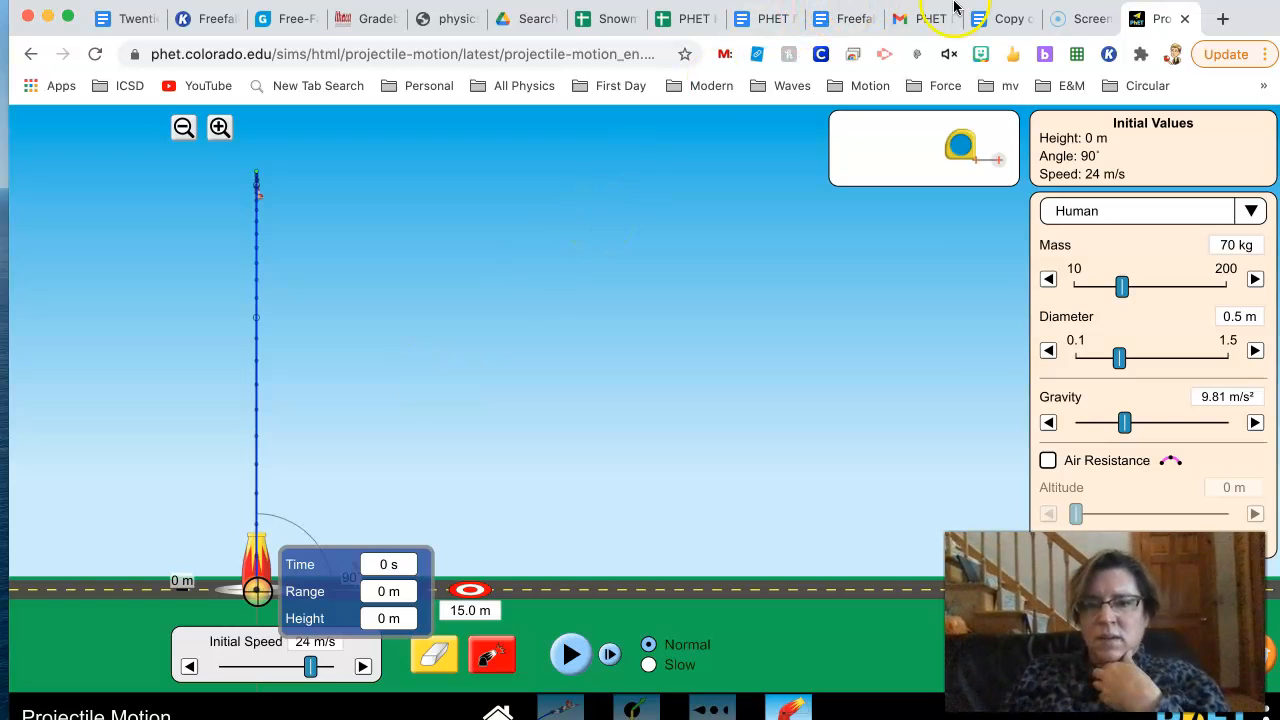
# - In the freefall data spreadsheet, enter 0 as the displacement at 0 s and 4.6 as the height at 0.2 s
pyautogui.click(597, 22)
pyautogui.click(407, 275)
pyautogui.write('0')
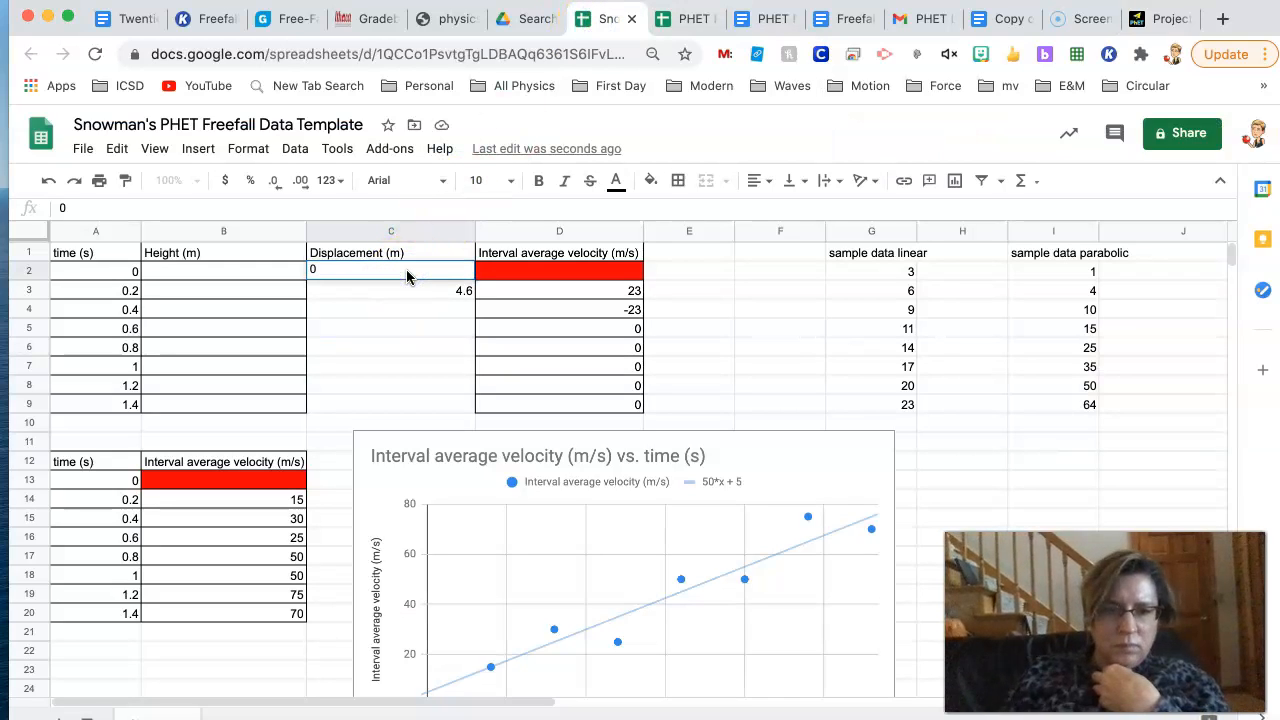
pyautogui.doubleClick(259, 290)
pyautogui.press('BackSpace')
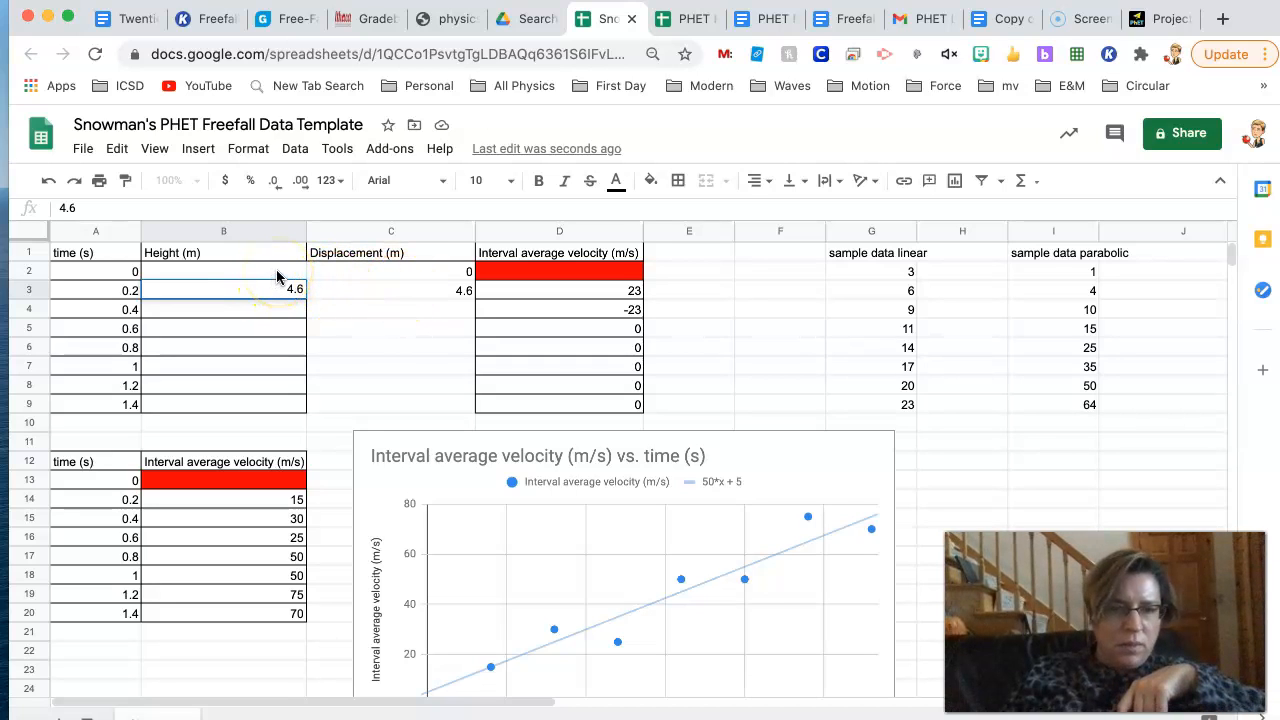
# - Enter 0 as the height at 0 s in the freefall data spreadsheet
pyautogui.click(272, 272)
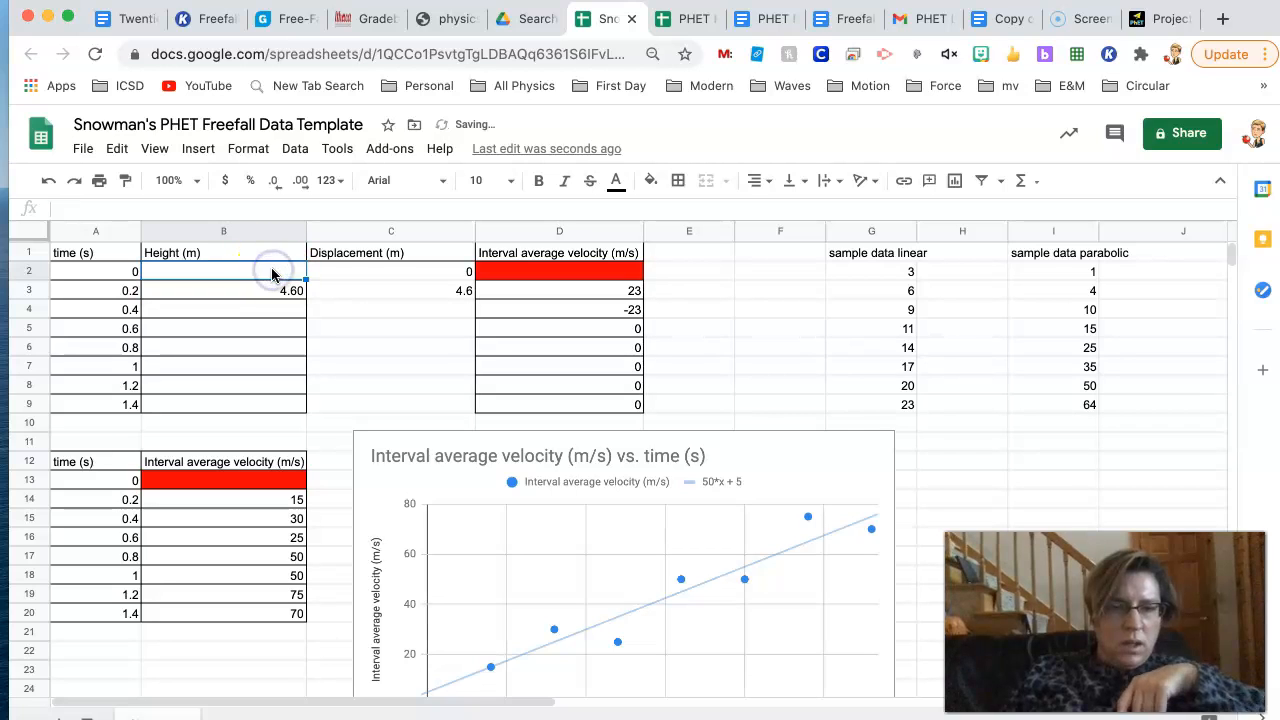
pyautogui.write('0')
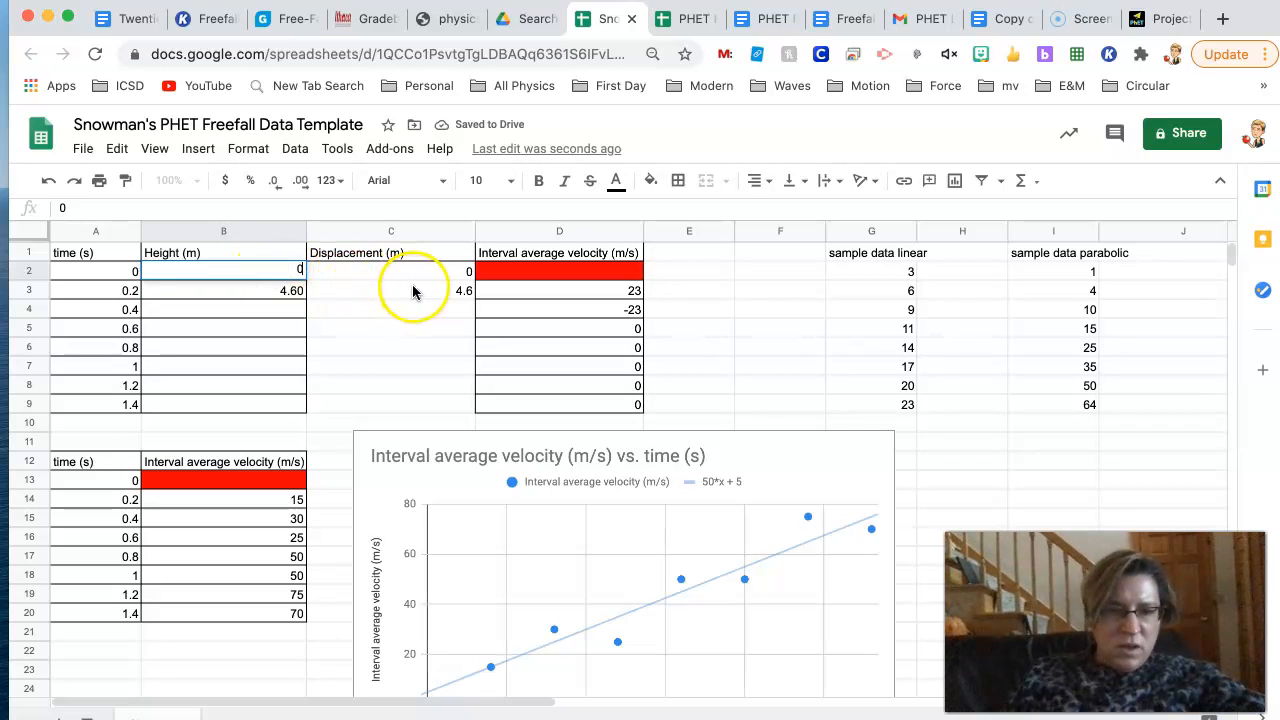
pyautogui.click(415, 291)
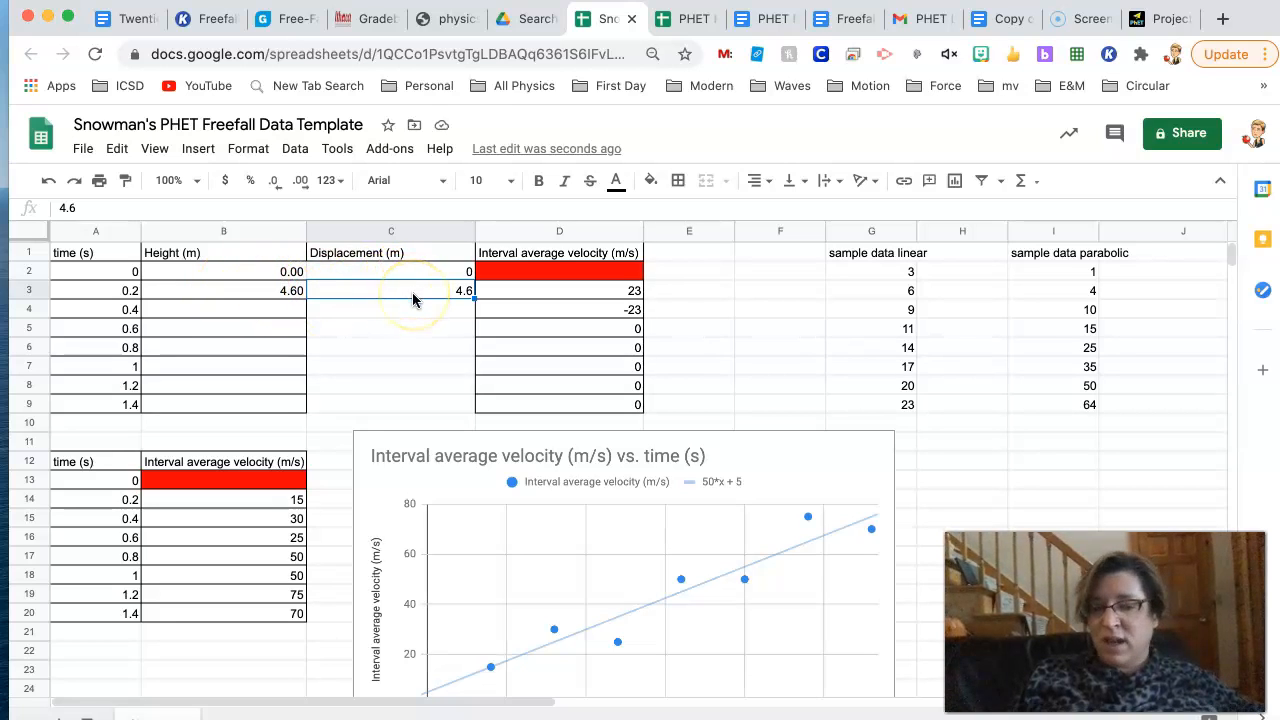
# - In the Projectile Motion simulation, move the probe up to the path's 1.2 s point, and return to the freefall data spreadsheet
pyautogui.click(1160, 19)
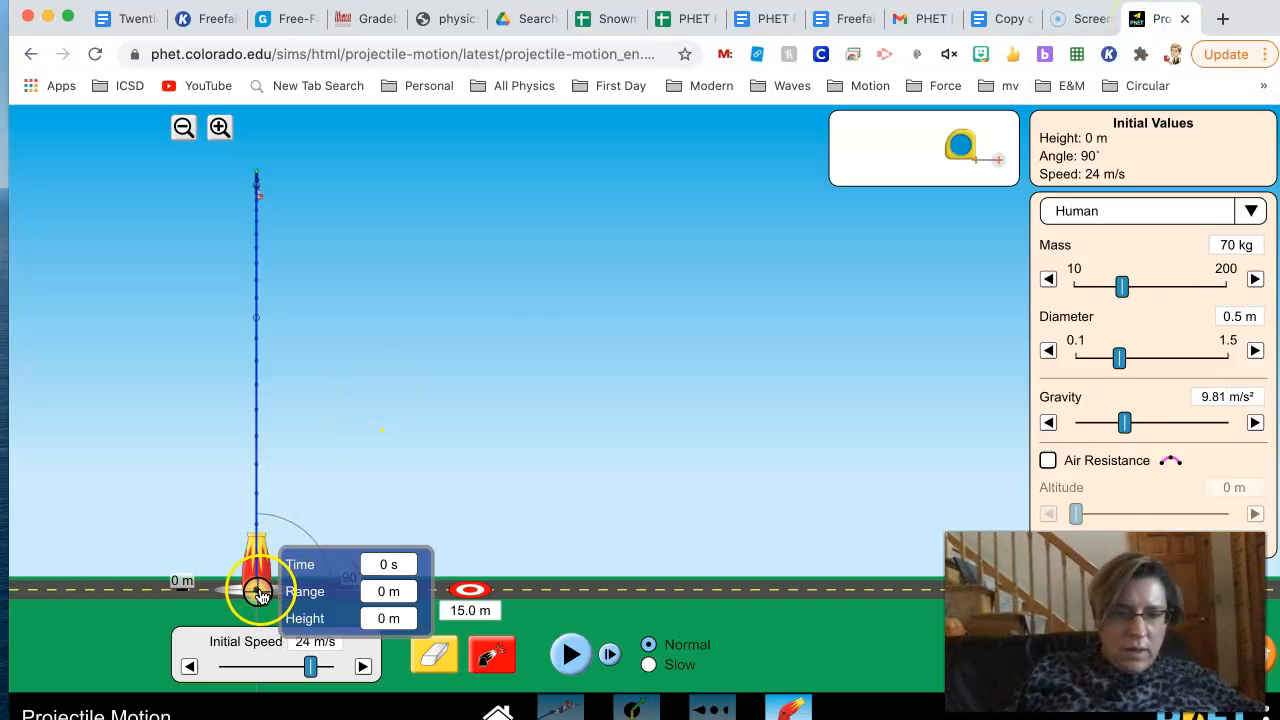
pyautogui.moveTo(328, 577); pyautogui.dragTo(326, 262)
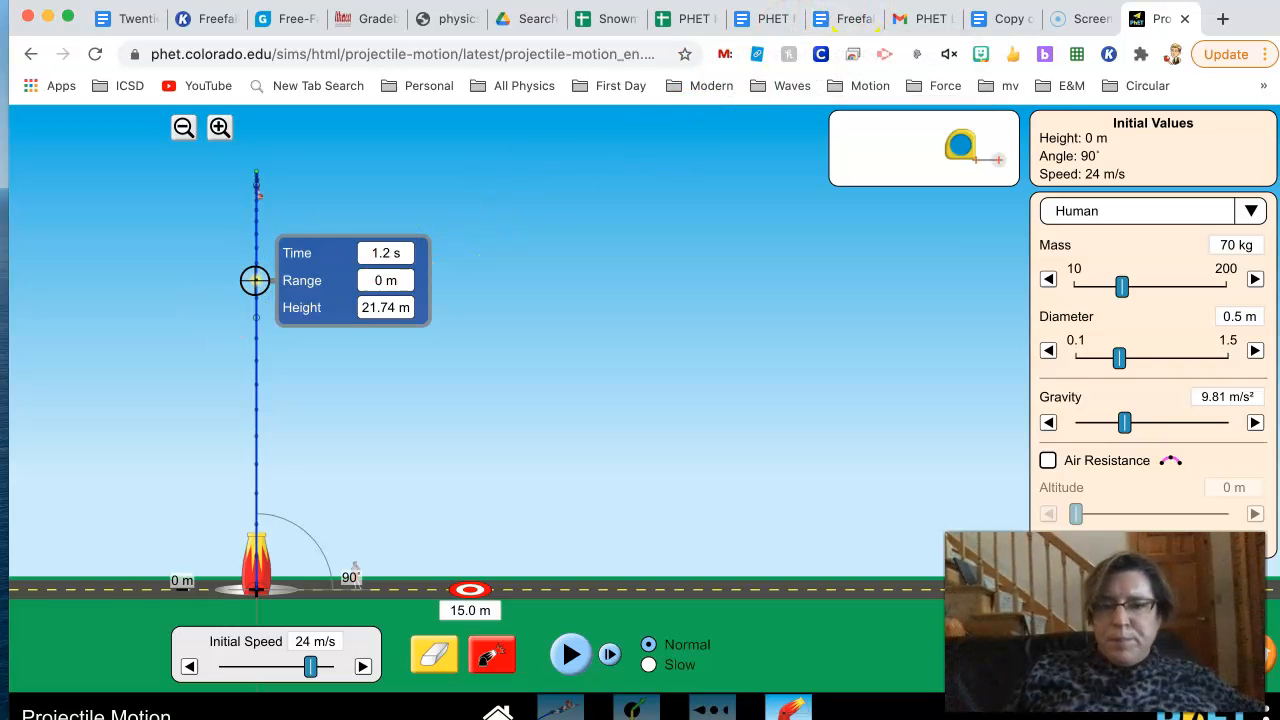
pyautogui.click(767, 20)
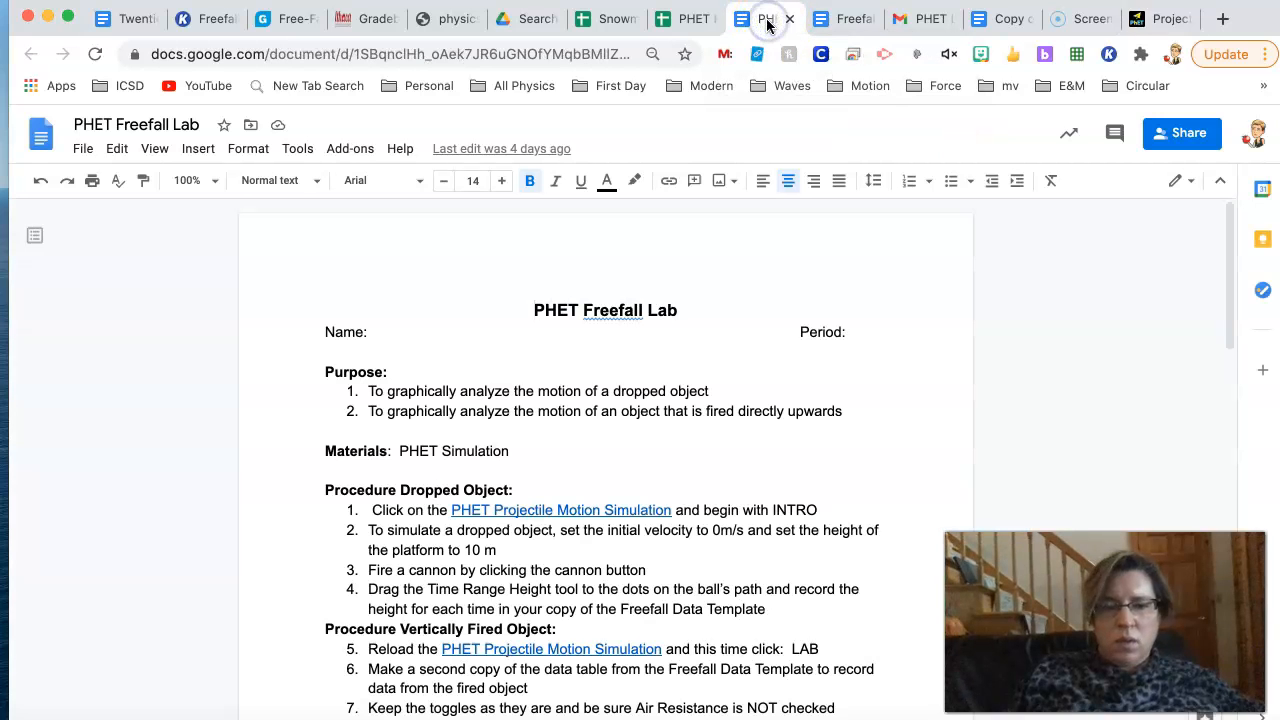
pyautogui.click(597, 19)
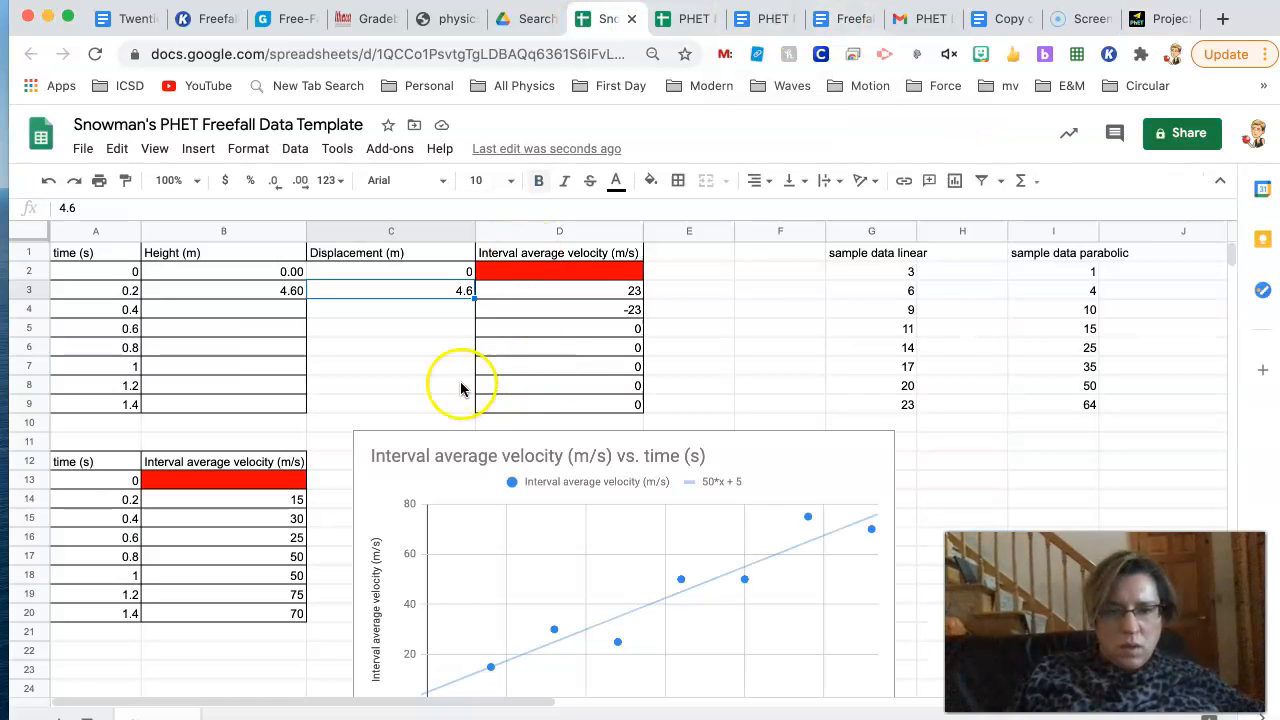
# - Recheck the probe's height reading in the simulation and enter 21.74 as both the displacement and the height at 1.2 s in the spreadsheet
pyautogui.click(381, 384)
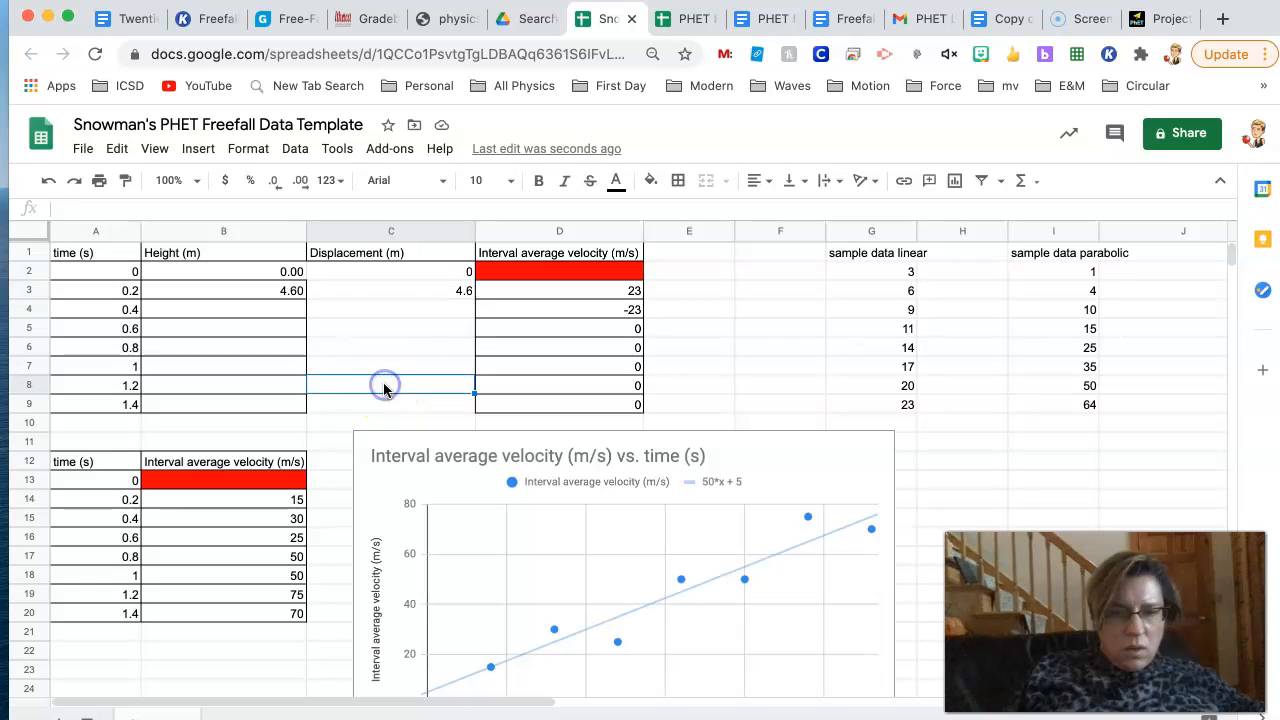
pyautogui.click(1162, 18)
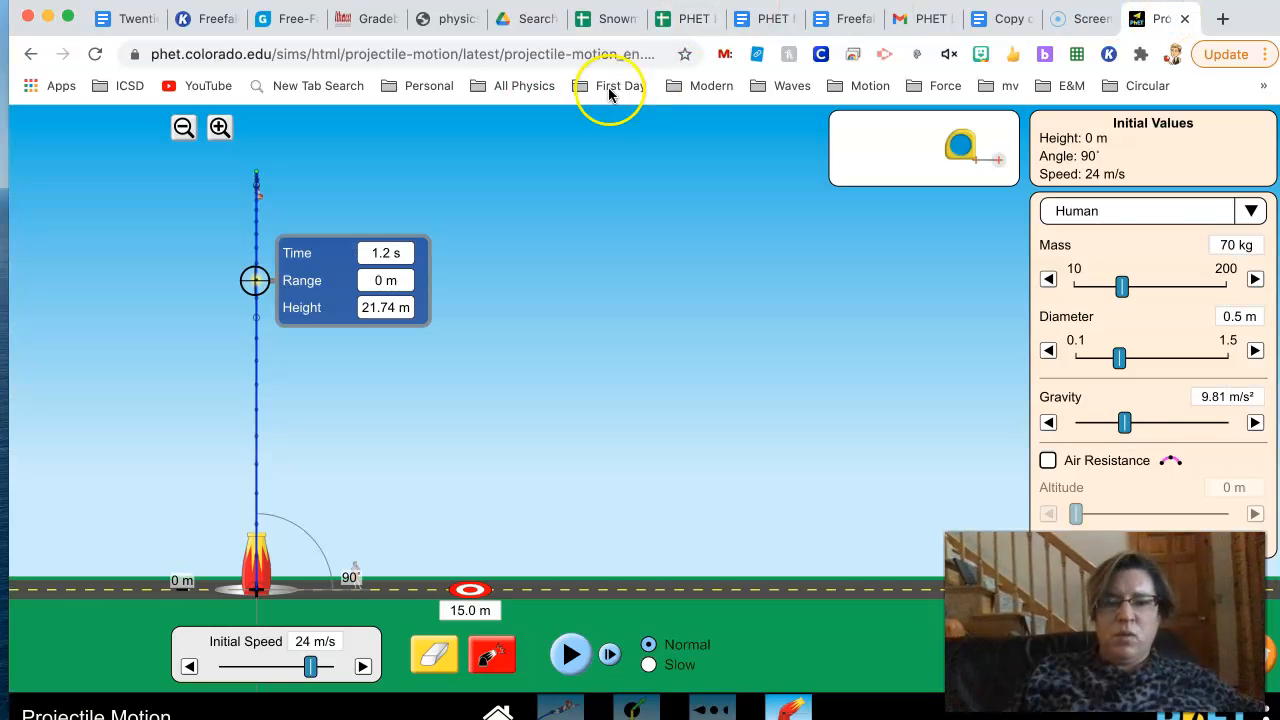
pyautogui.click(617, 20)
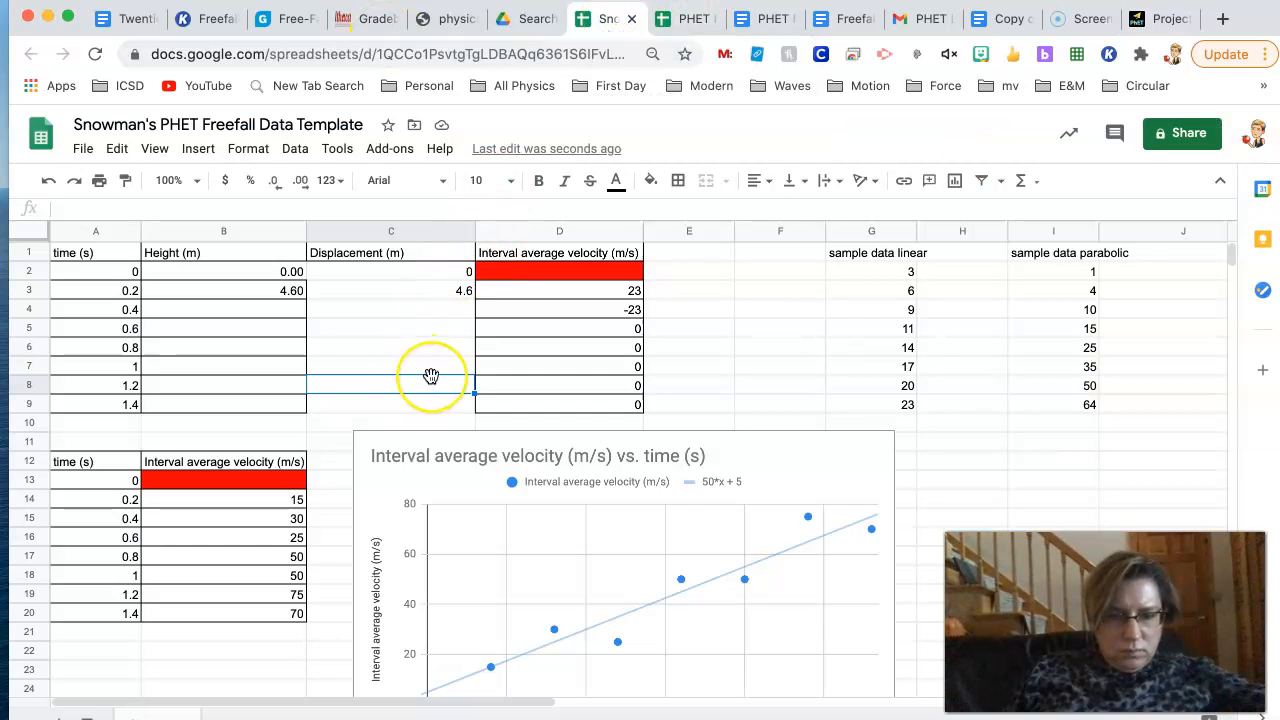
pyautogui.write('21.74')
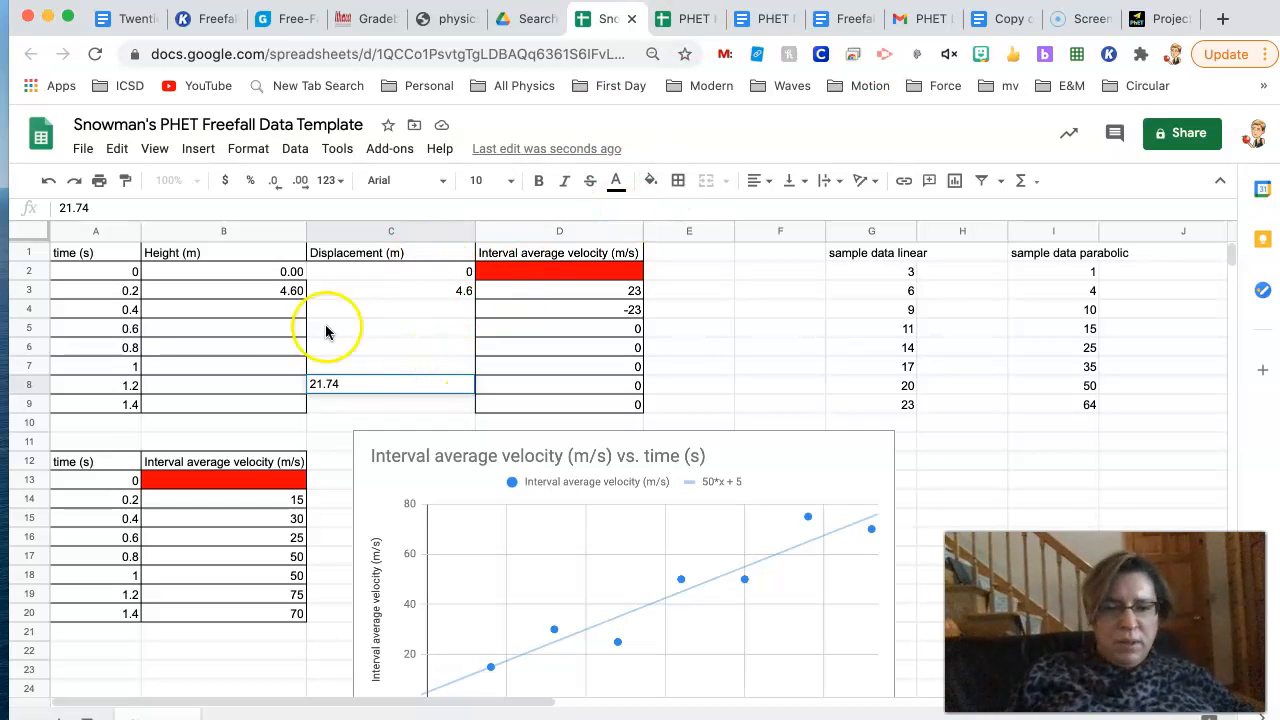
pyautogui.click(231, 385)
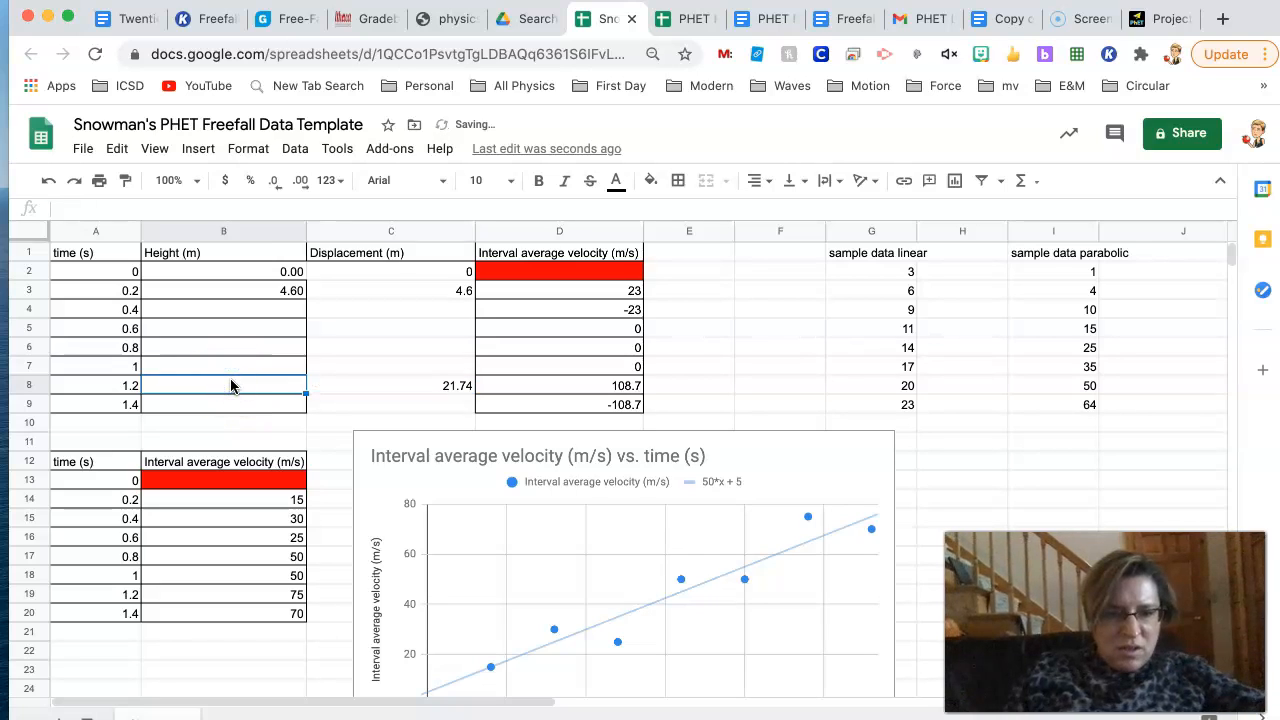
pyautogui.write('21.74')
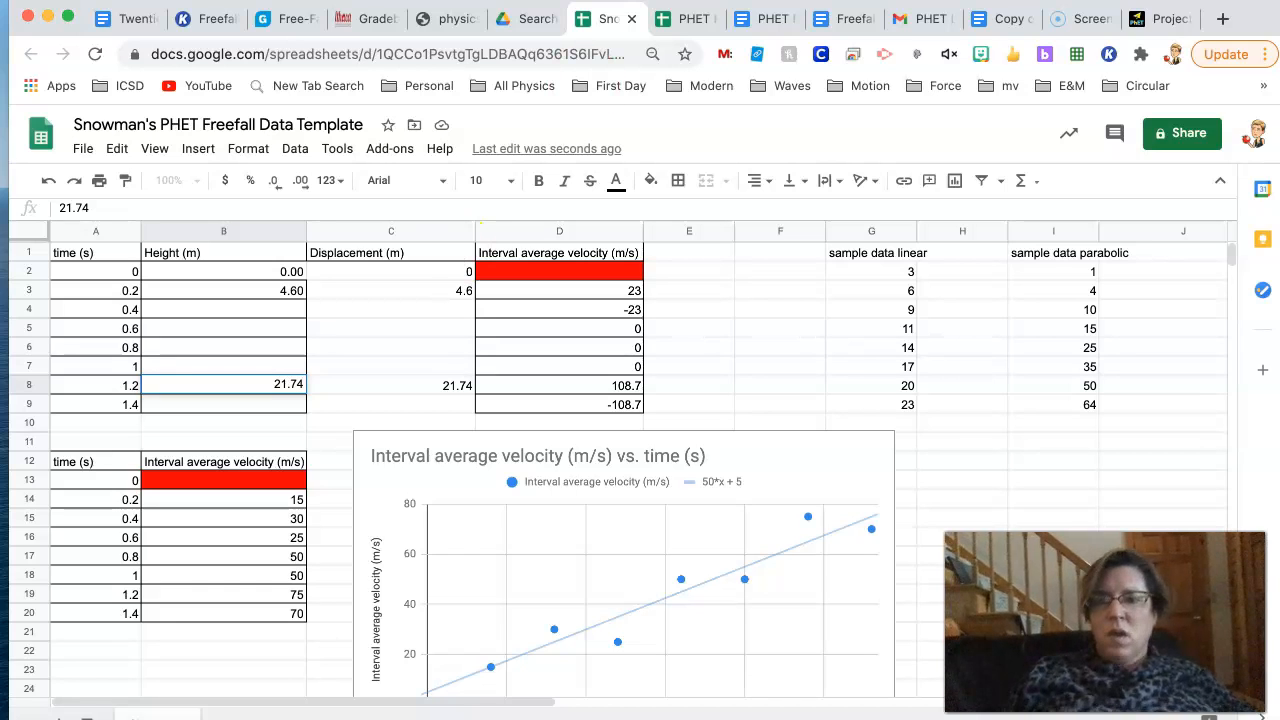
# - Review the procedure, analysis steps and data table in the PHET Freefall Lab document, and return to the freefall data spreadsheet
pyautogui.click(765, 24)
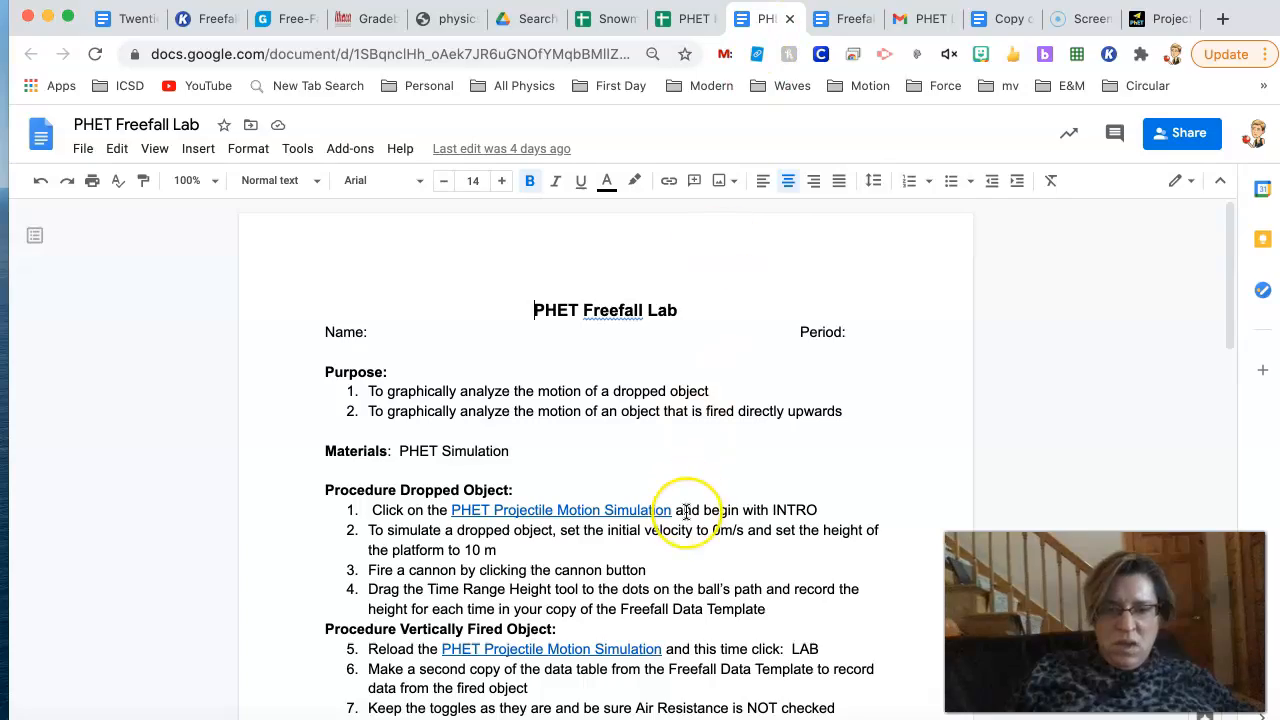
pyautogui.scroll(-10, 686, 512)
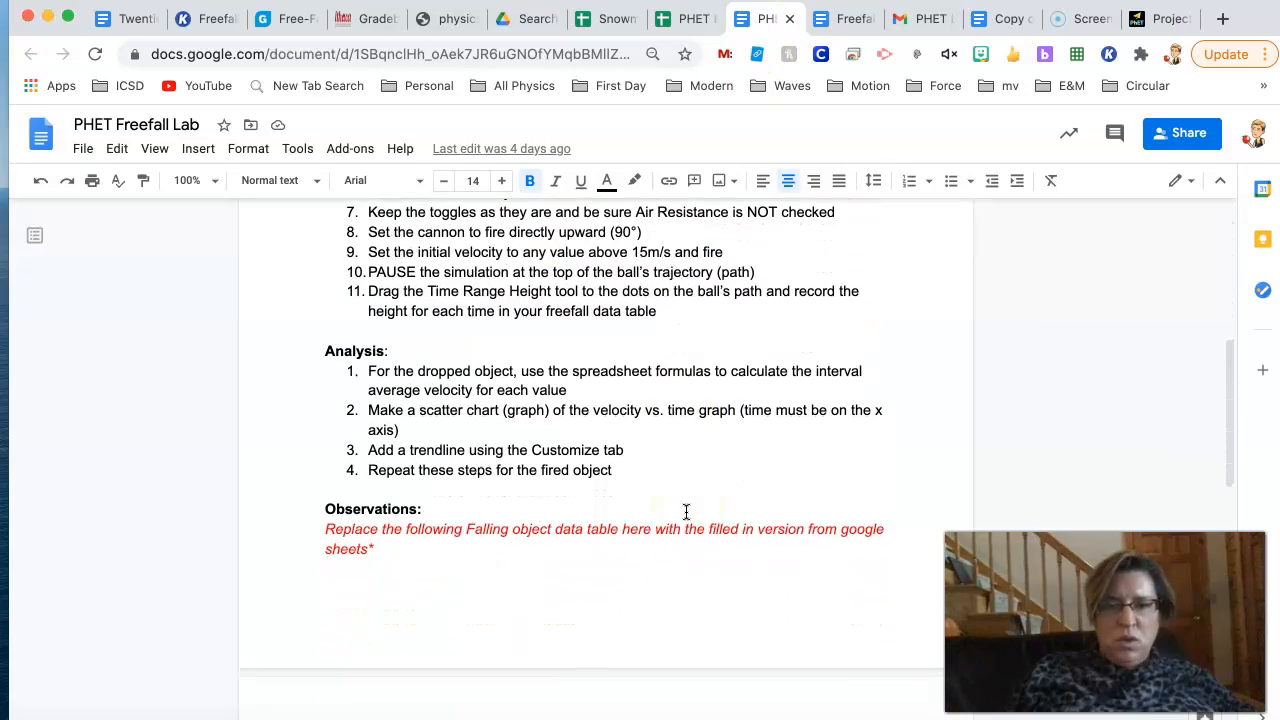
pyautogui.scroll(12, 686, 512)
pyautogui.scroll(-9, 686, 512)
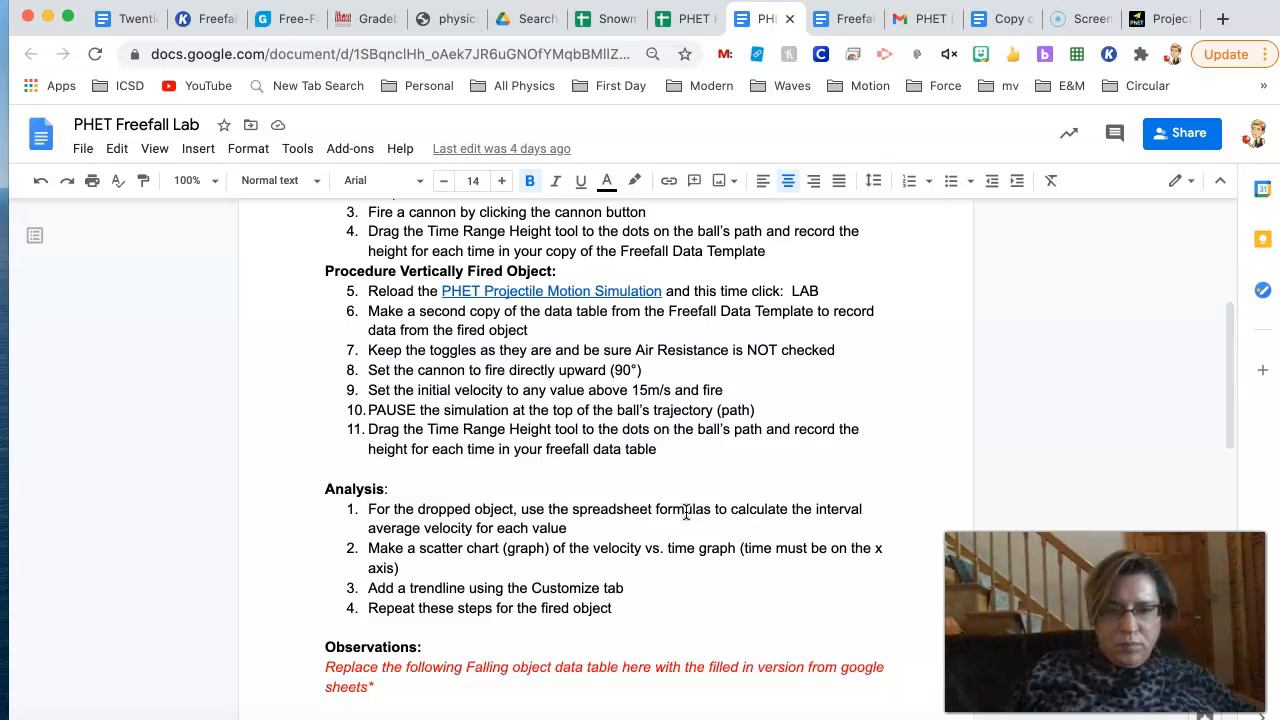
pyautogui.scroll(-10, 686, 512)
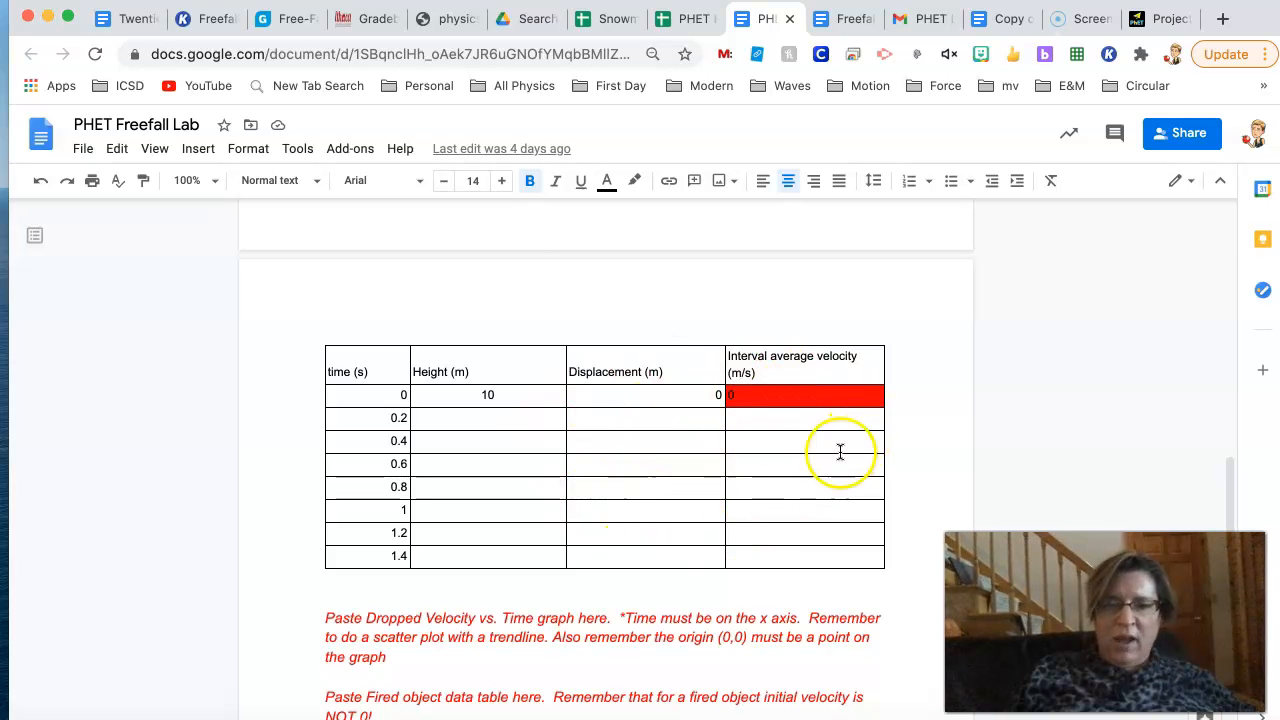
pyautogui.click(616, 18)
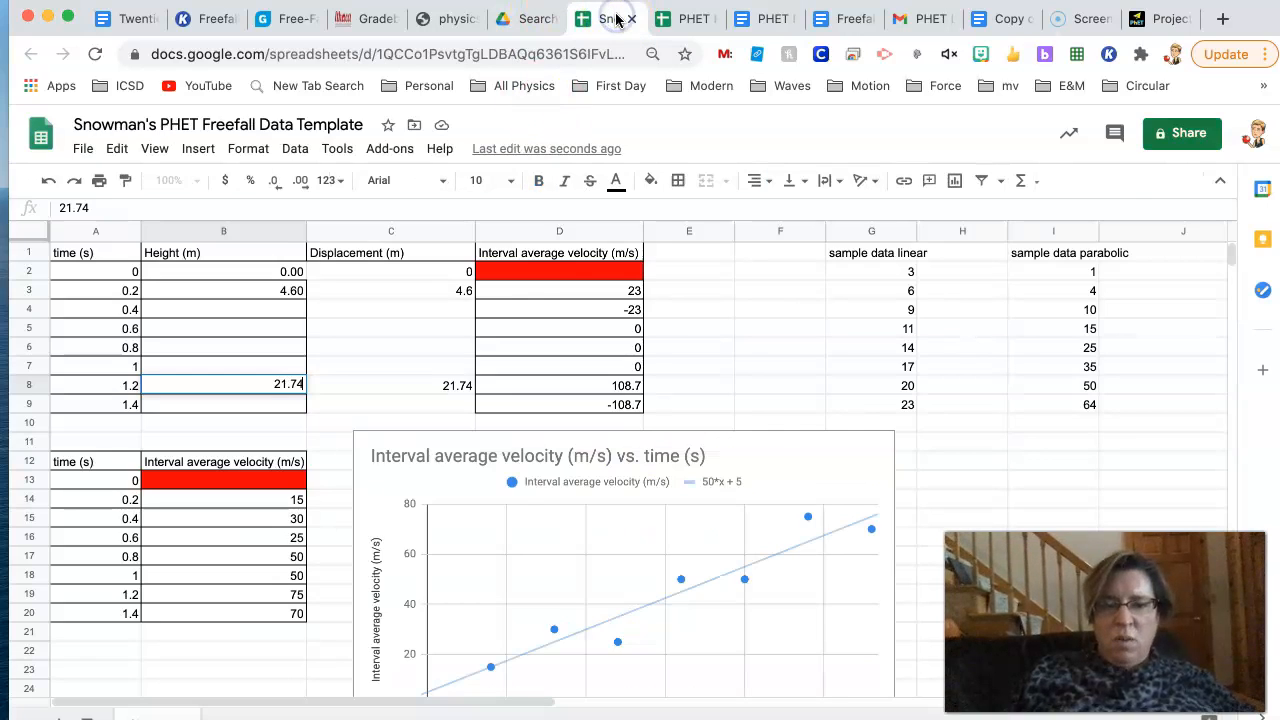